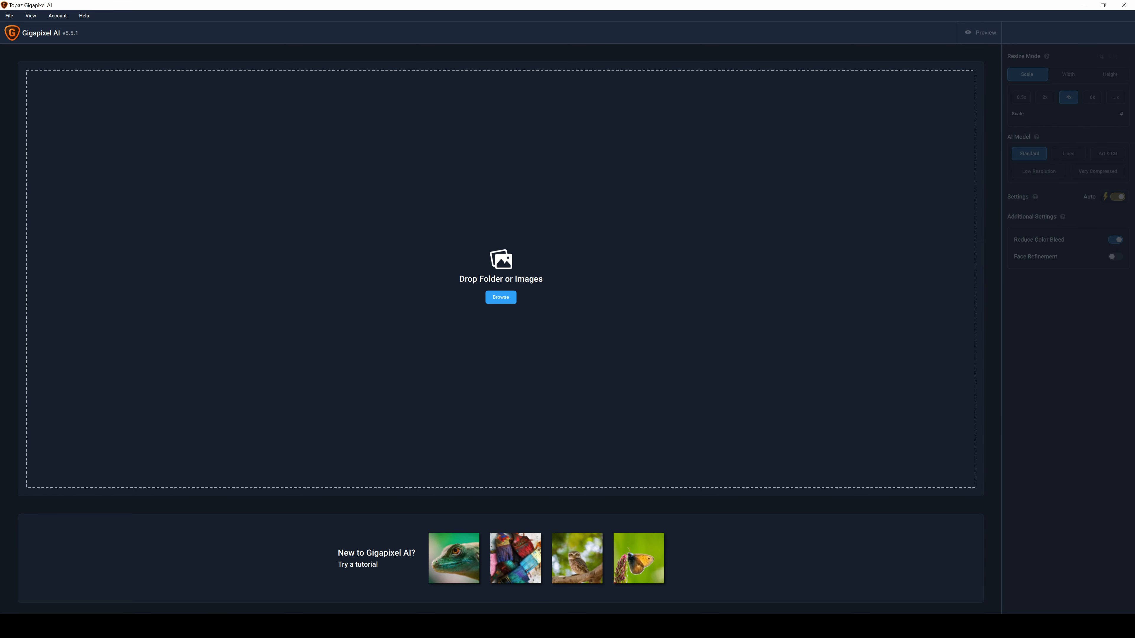
Load the Galley Head, Sheeps cove, Dunmore and Wild Horse images from the Giga video folder into Gigapixel AI
{"action": "left_click", "coordinate": [89, 627]}
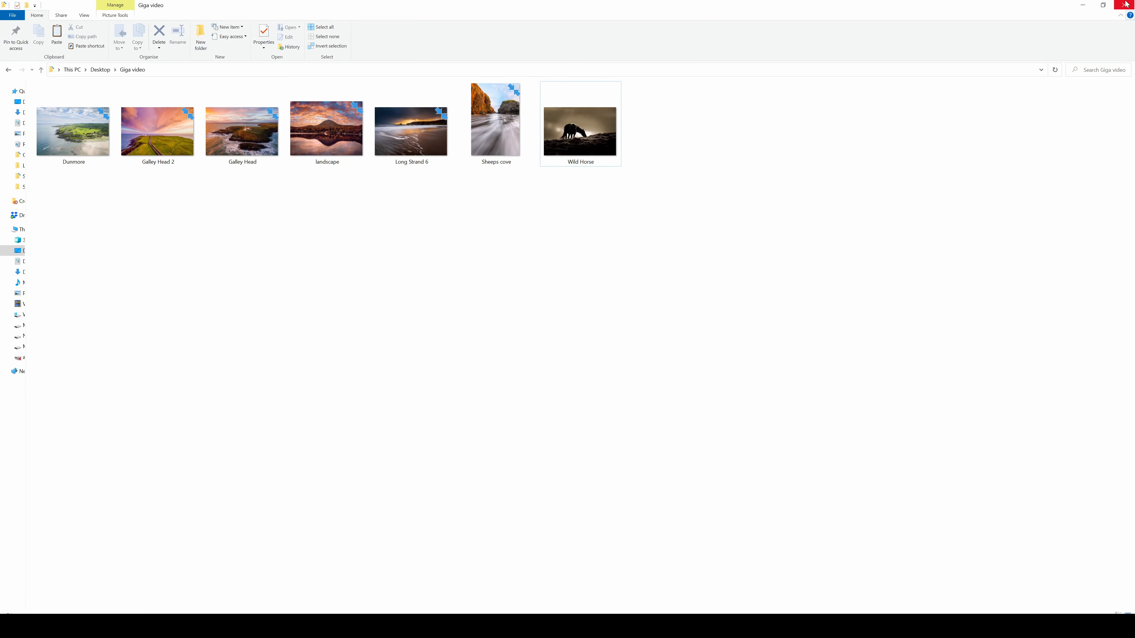
{"action": "left_click", "coordinate": [1103, 5]}
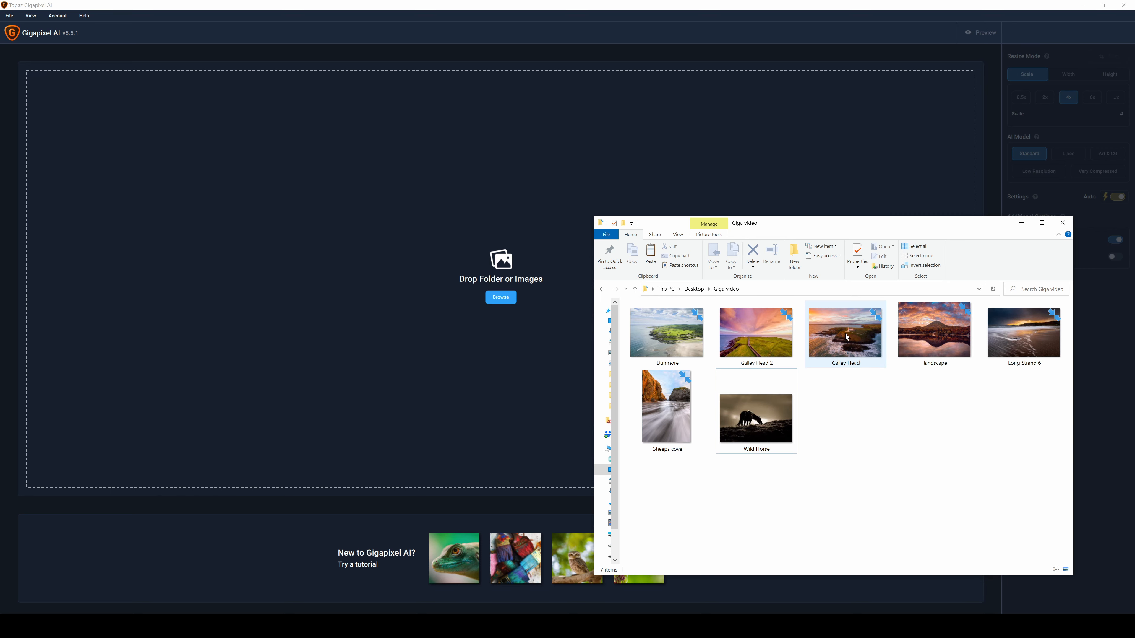
{"action": "left_click_drag", "start_coordinate": [846, 337], "coordinate": [300, 257]}
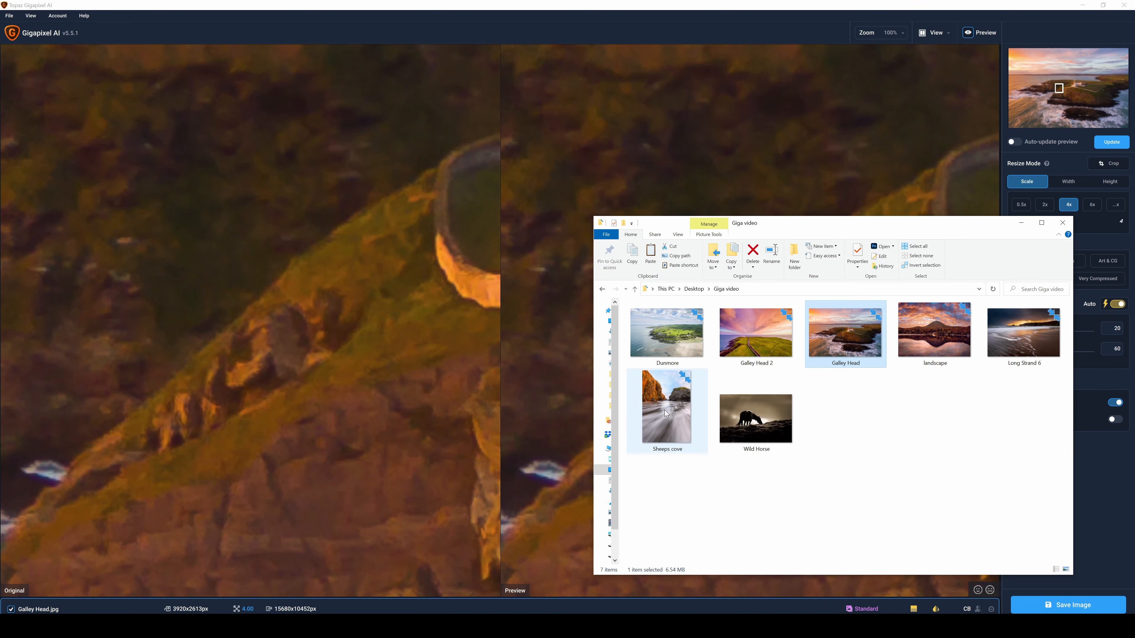
{"action": "left_click_drag", "start_coordinate": [666, 412], "coordinate": [593, 161]}
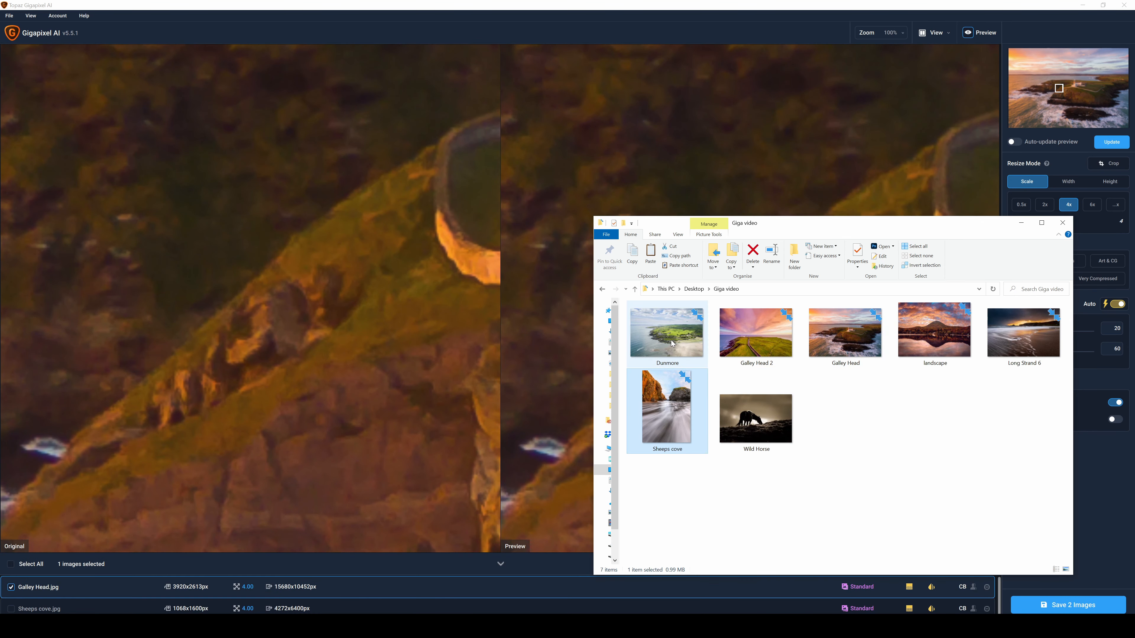
{"action": "left_click_drag", "start_coordinate": [666, 333], "coordinate": [720, 175]}
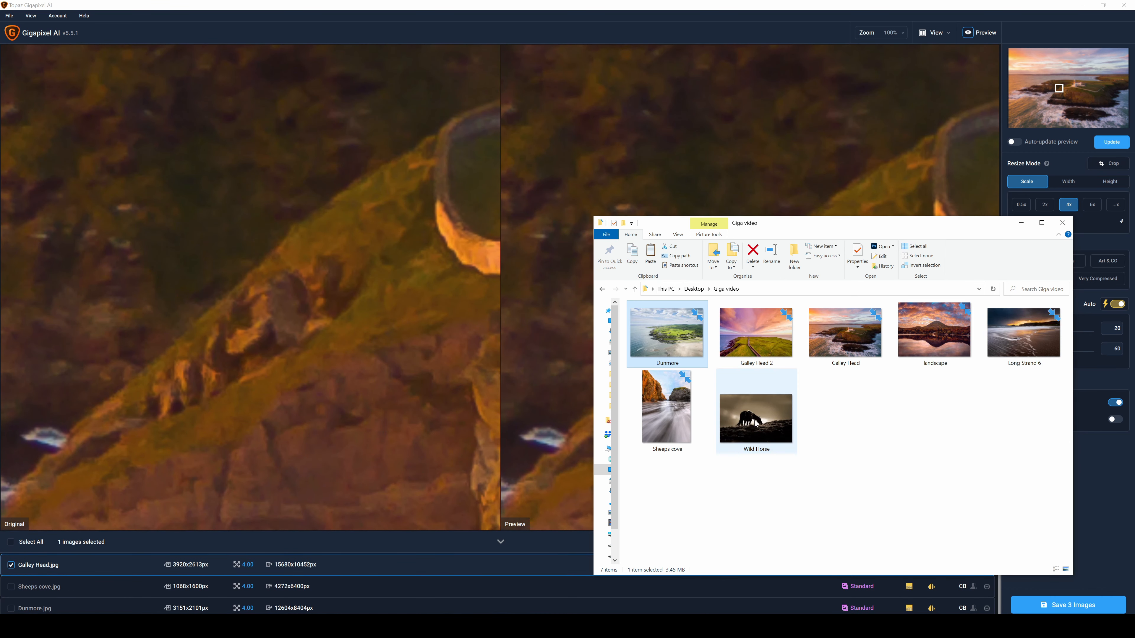
{"action": "left_click_drag", "start_coordinate": [746, 434], "coordinate": [783, 179]}
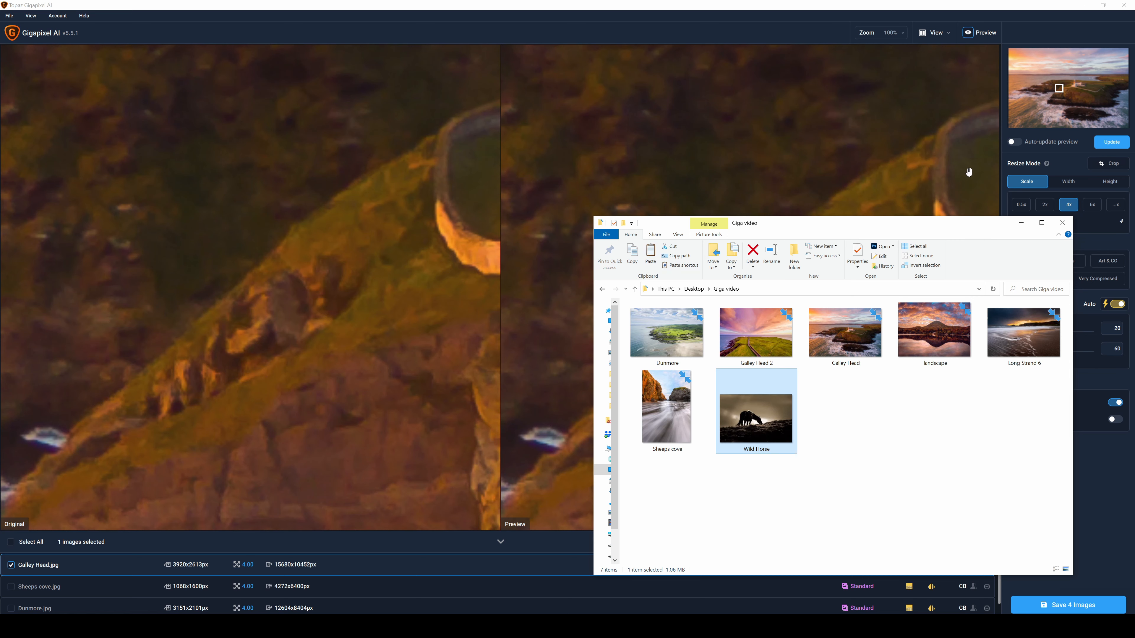
{"action": "left_click", "coordinate": [1021, 223]}
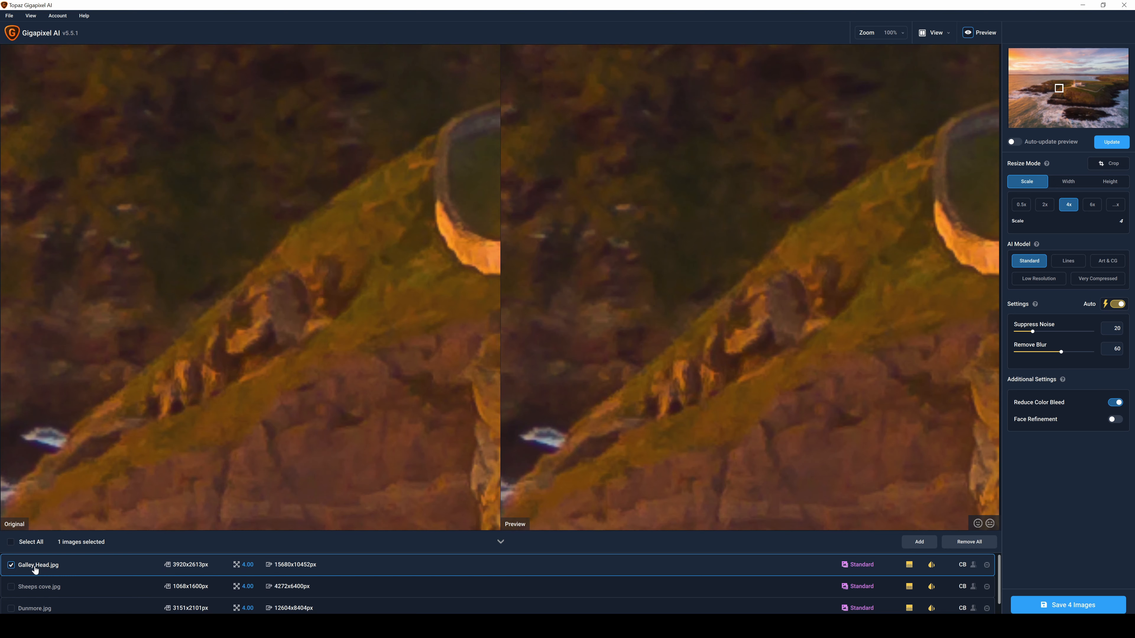
Set the upscale factor for Galley Head.jpg to 2x and refresh the preview around the lighthouse
{"action": "scroll", "coordinate": [822, 331], "scroll_direction": "down", "scroll_amount": 5}
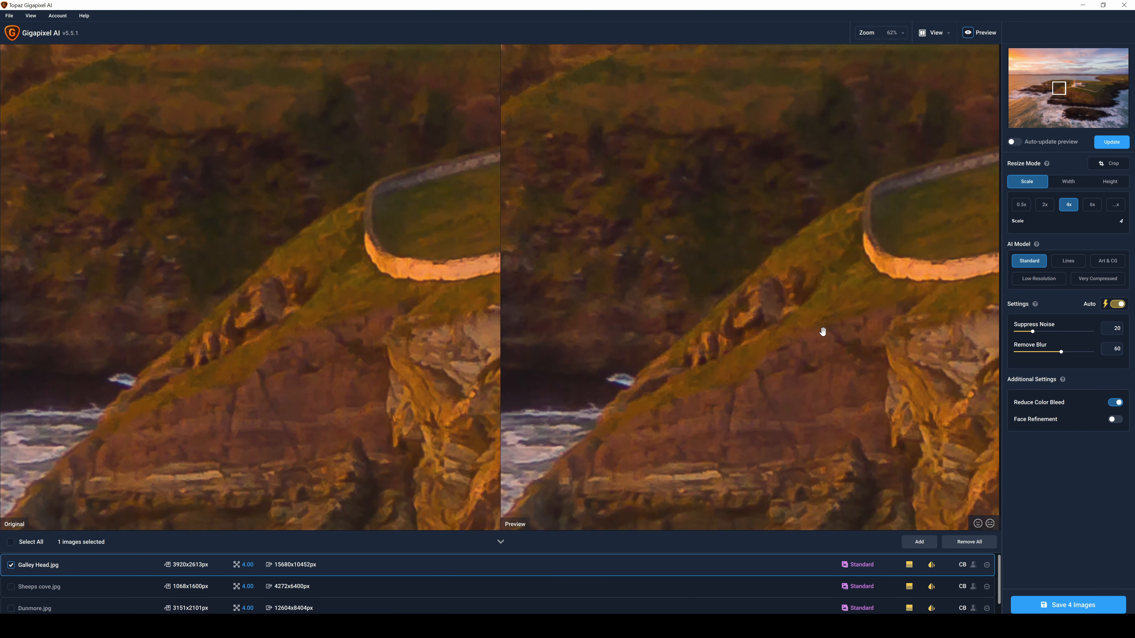
{"action": "scroll", "coordinate": [822, 332], "scroll_direction": "down", "scroll_amount": 1}
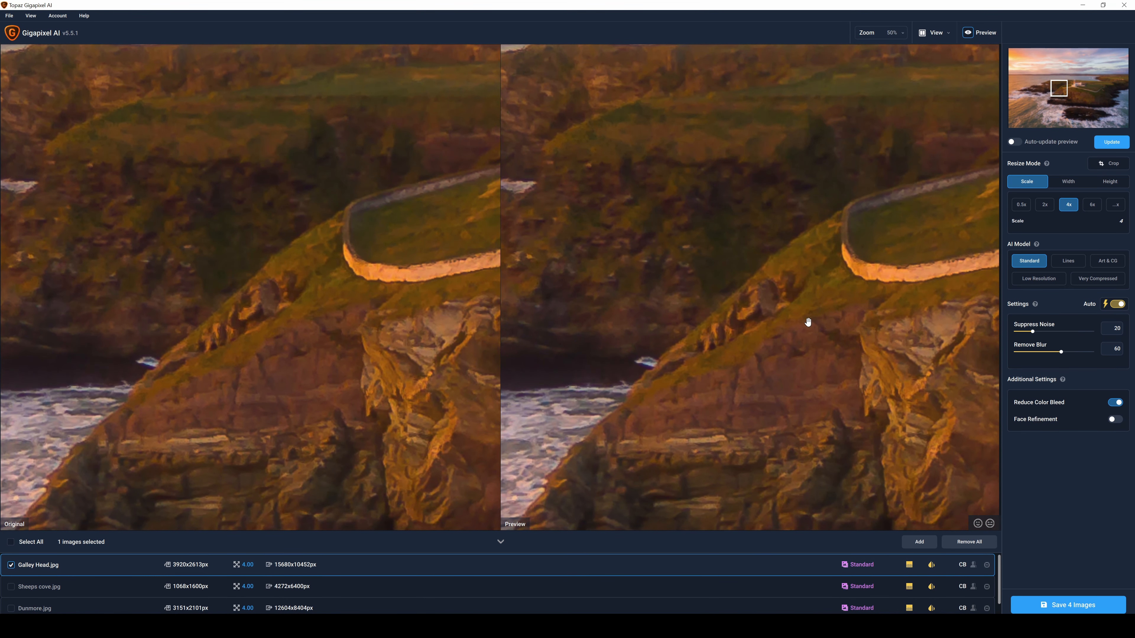
{"action": "left_click_drag", "start_coordinate": [878, 288], "coordinate": [659, 286]}
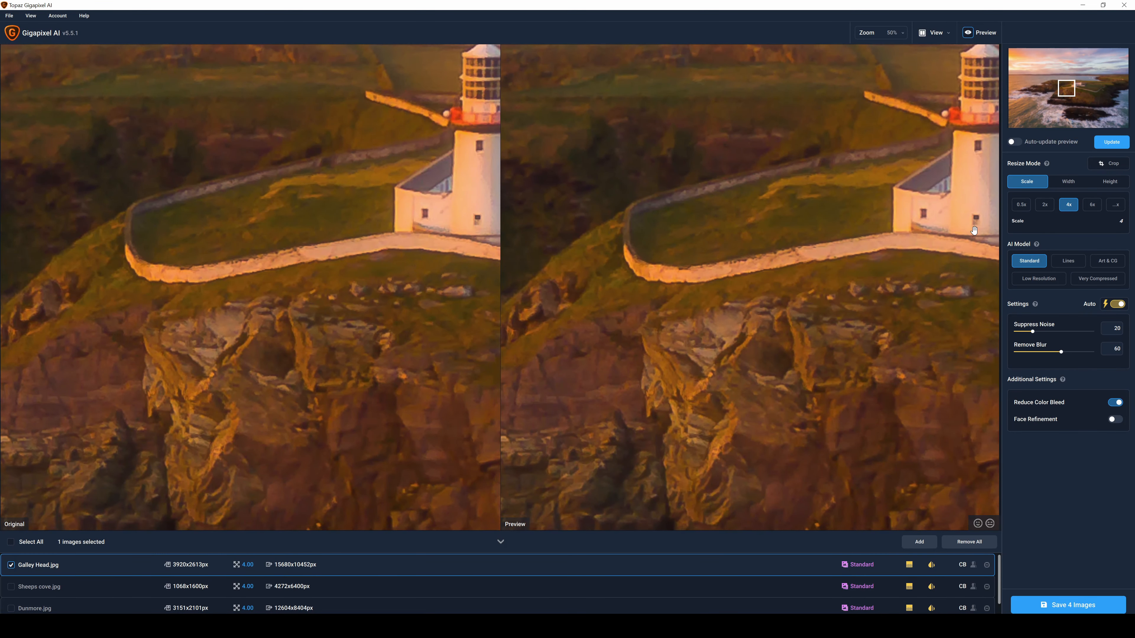
{"action": "left_click_drag", "start_coordinate": [914, 253], "coordinate": [677, 306]}
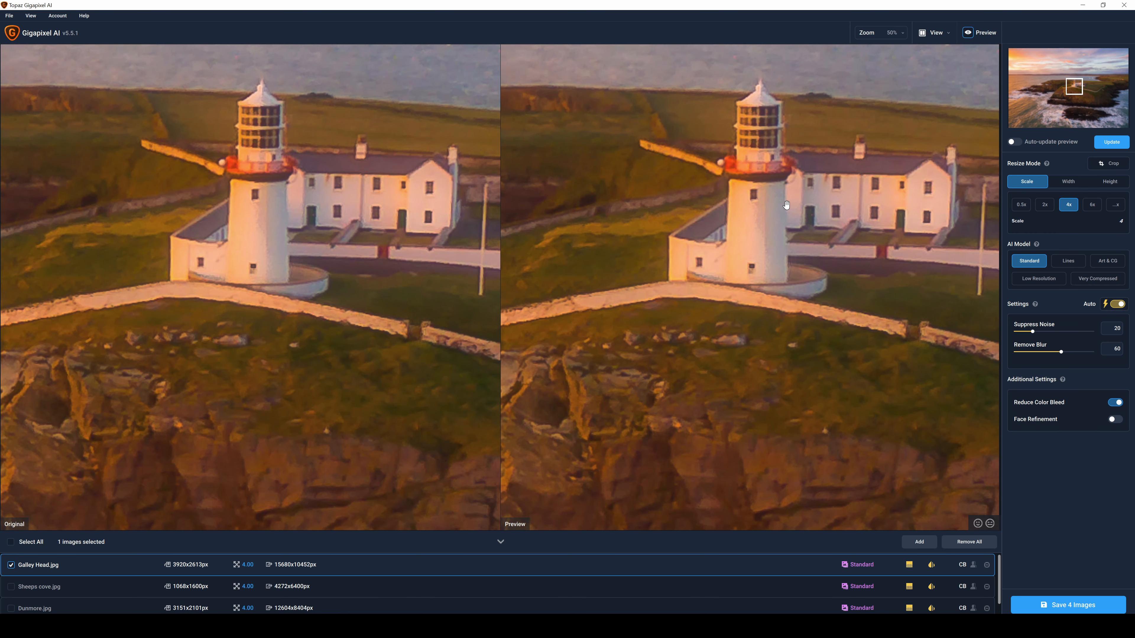
{"action": "left_click_drag", "start_coordinate": [773, 270], "coordinate": [711, 252]}
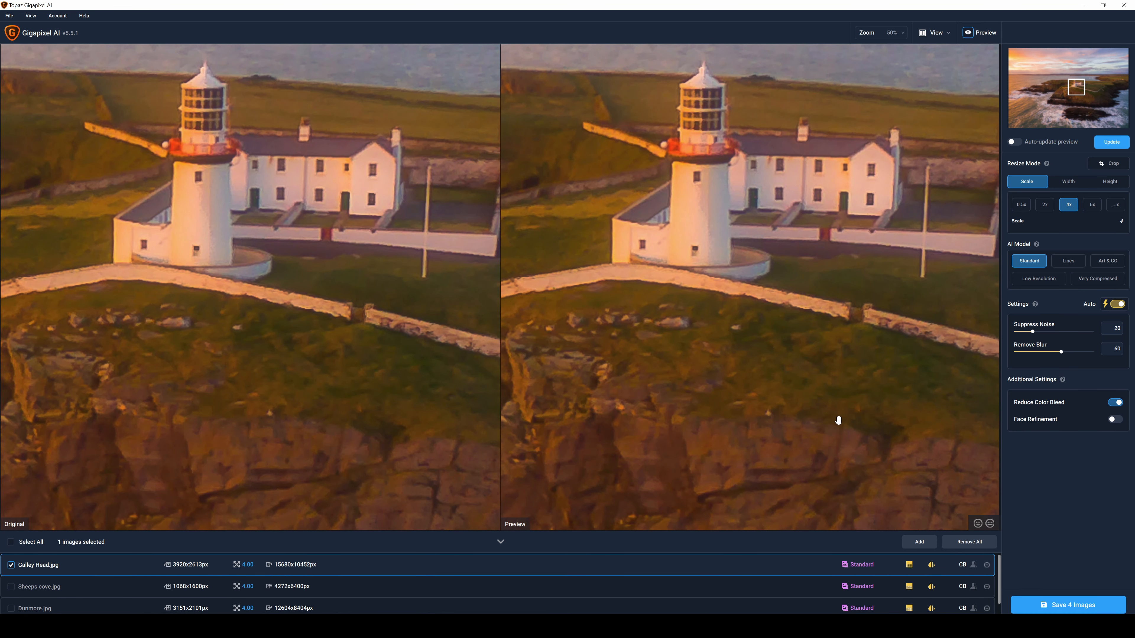
{"action": "left_click", "coordinate": [1045, 206]}
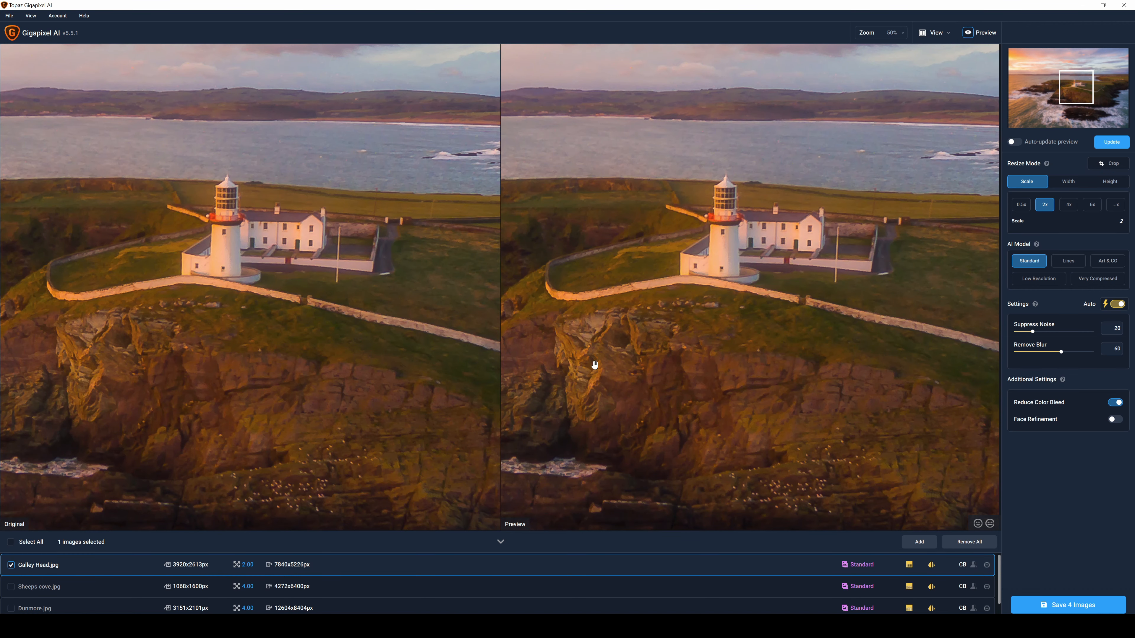
{"action": "left_click_drag", "start_coordinate": [716, 241], "coordinate": [733, 268]}
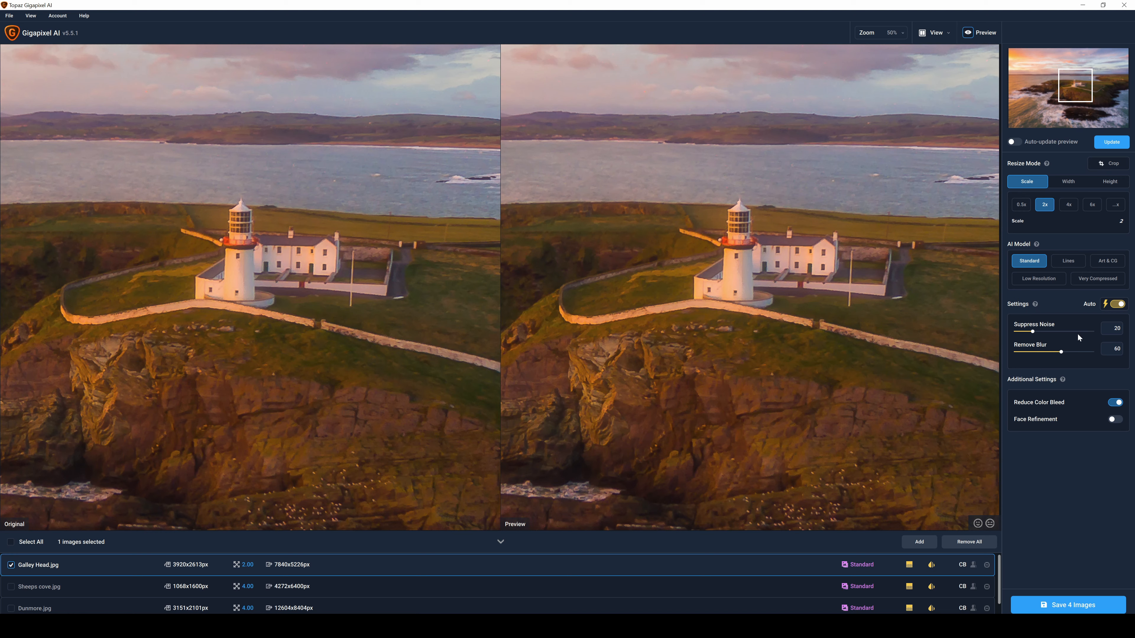
{"action": "mouse_move", "coordinate": [1032, 261]}
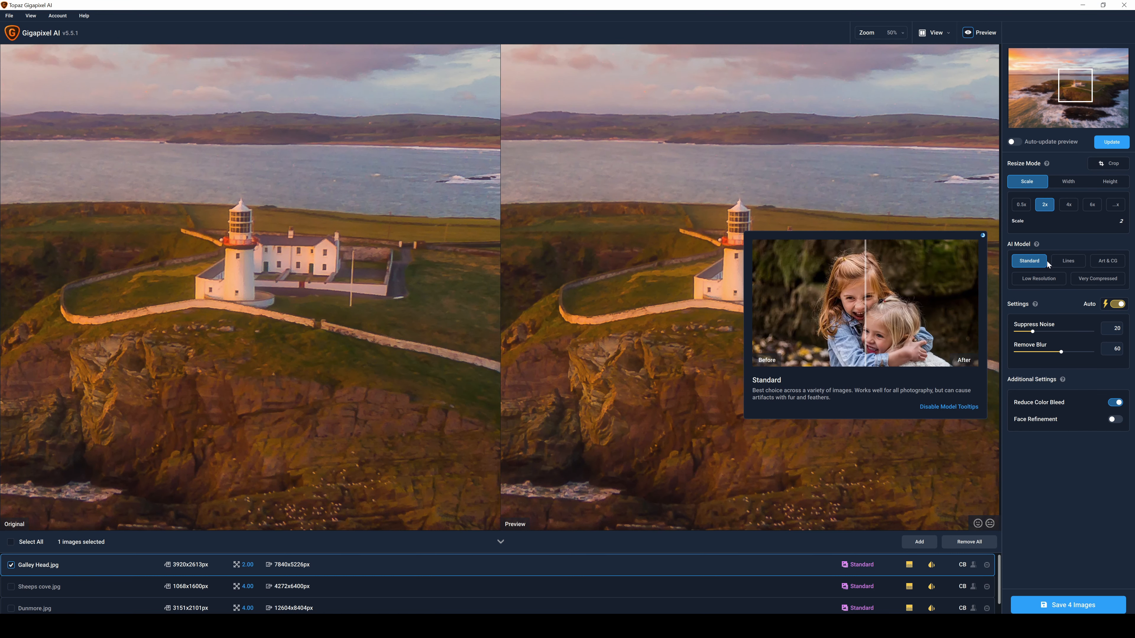
{"action": "mouse_move", "coordinate": [1104, 282]}
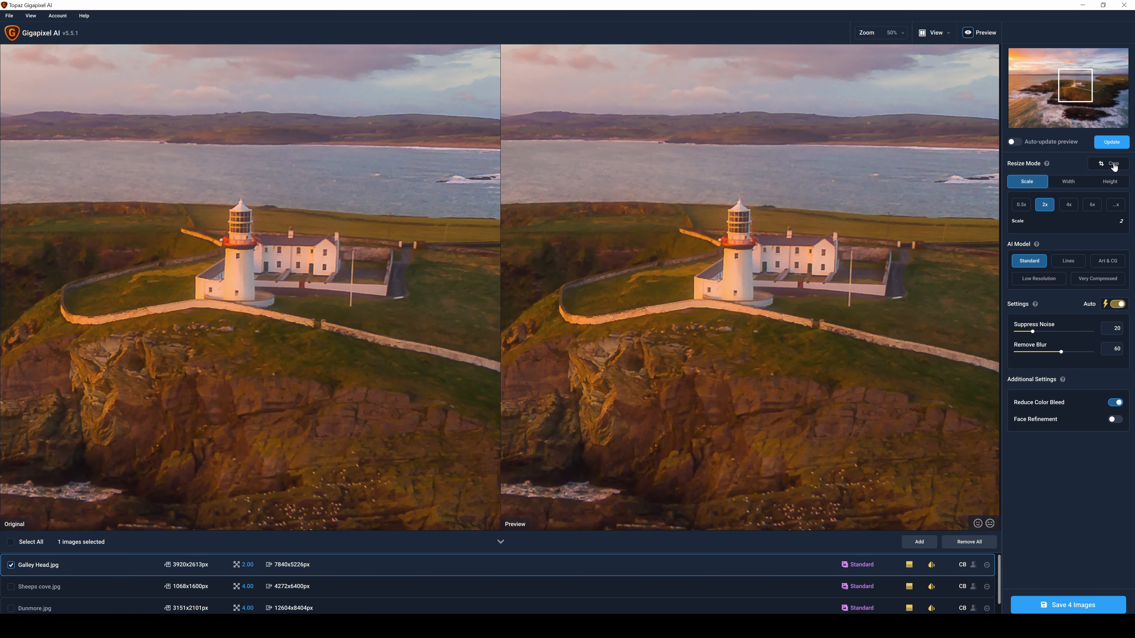
{"action": "left_click", "coordinate": [1112, 143]}
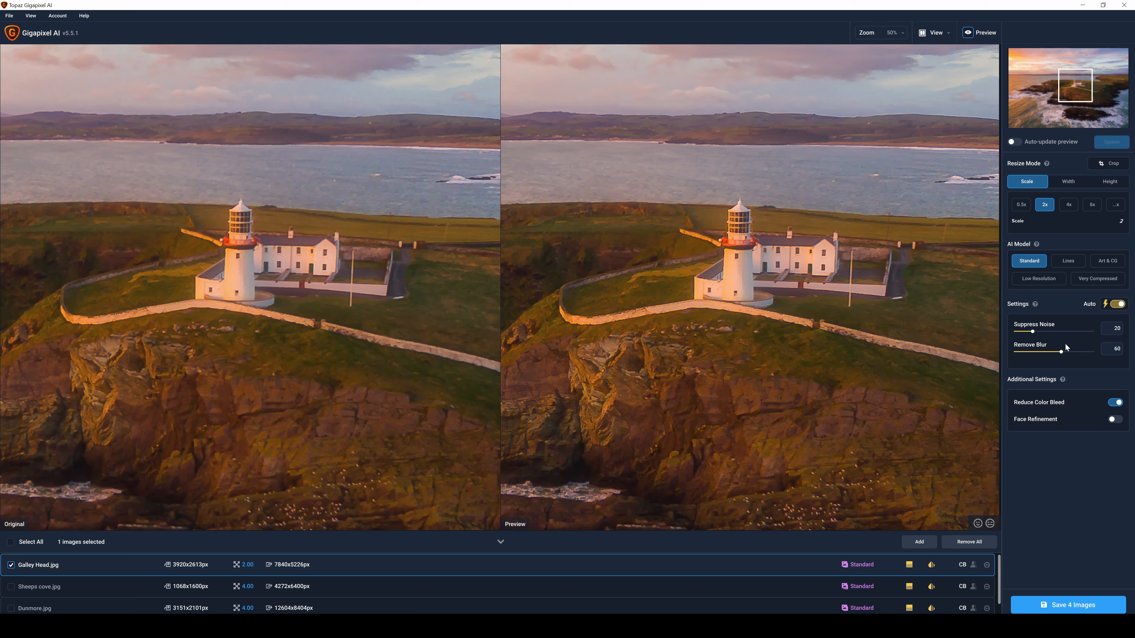
Turn off the automatic settings for Galley Head.jpg, set Suppress Noise to 49 and refresh the preview
{"action": "left_click", "coordinate": [1120, 305]}
{"action": "left_click_drag", "start_coordinate": [1031, 331], "coordinate": [1044, 331]}
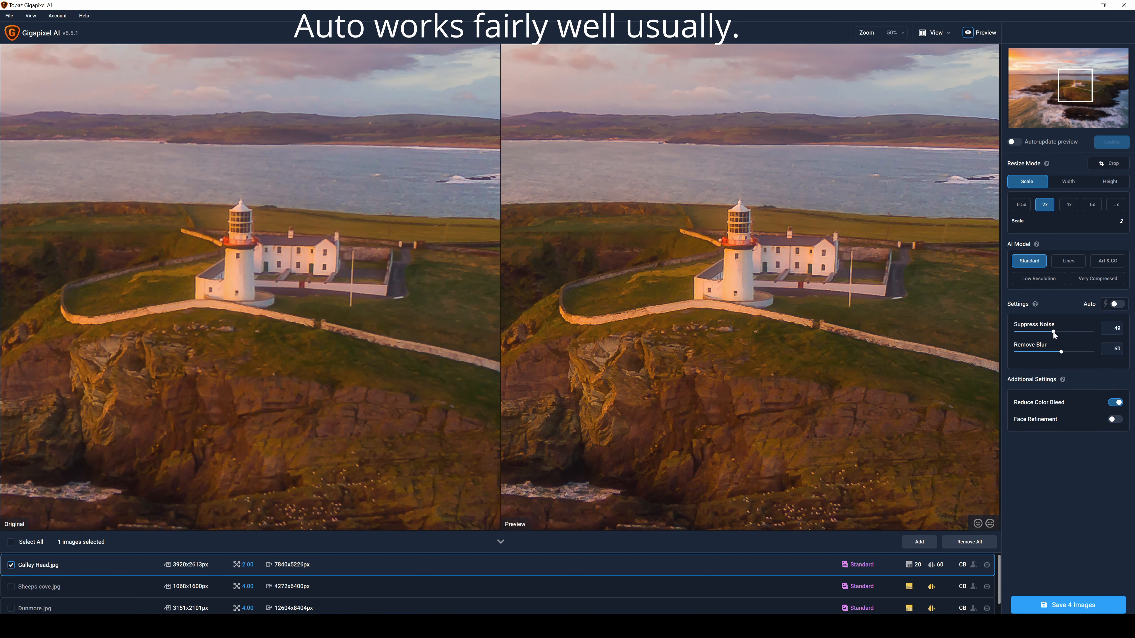
{"action": "left_click", "coordinate": [1111, 142]}
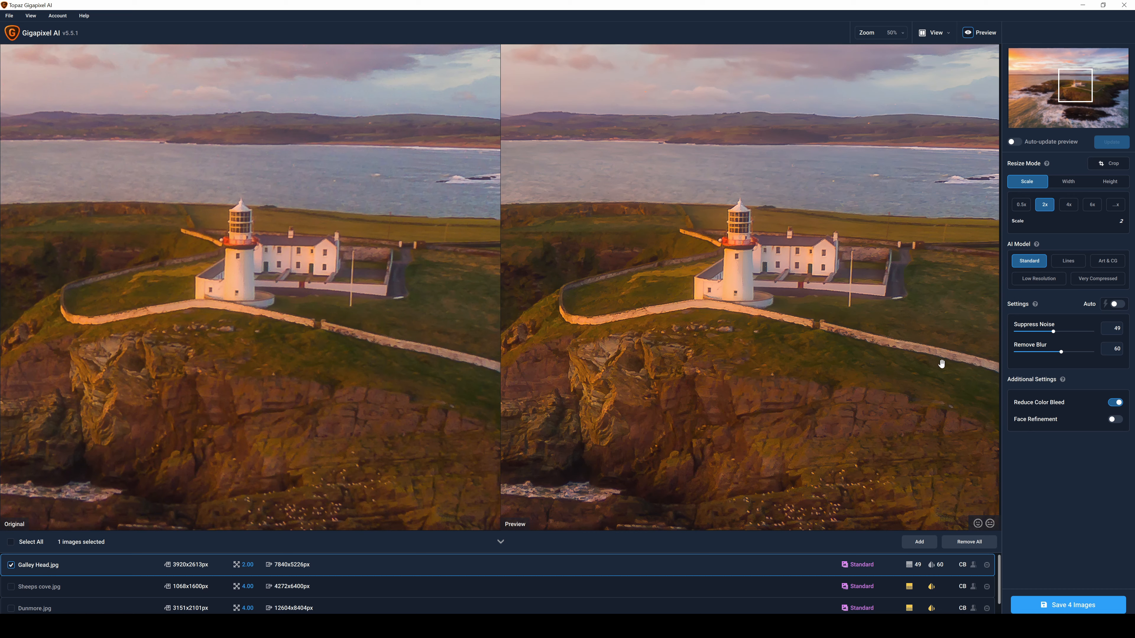
Set Suppress Noise to 41 for Galley Head.jpg and refresh the preview for a wider view of the headland
{"action": "left_click", "coordinate": [1047, 331]}
{"action": "left_click", "coordinate": [1113, 142]}
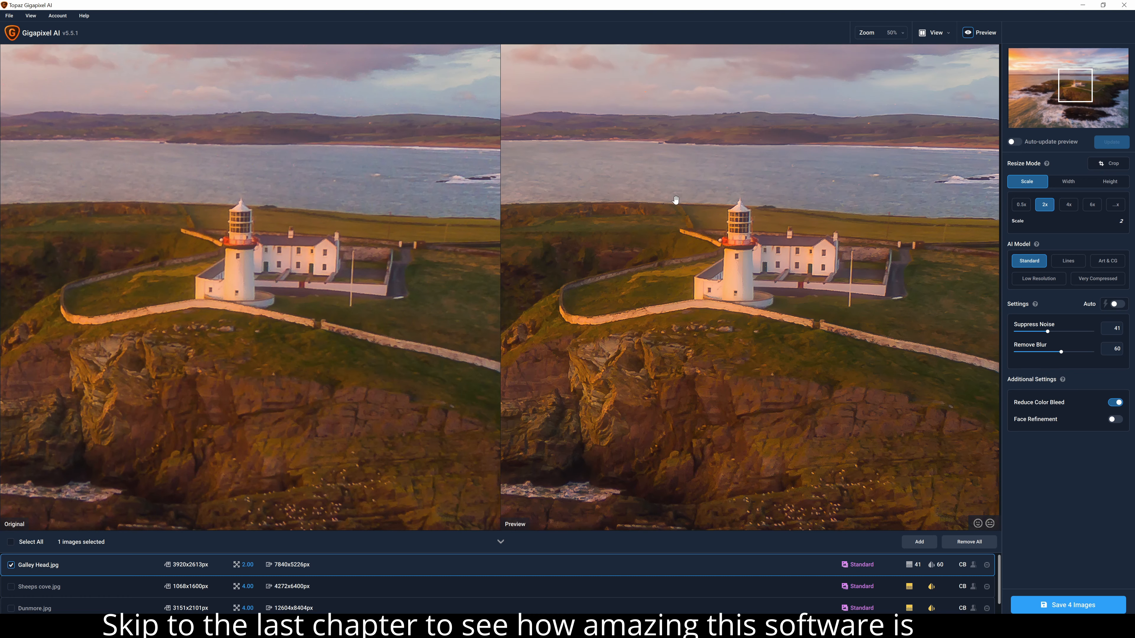
{"action": "scroll", "coordinate": [695, 227], "scroll_direction": "down", "scroll_amount": 2}
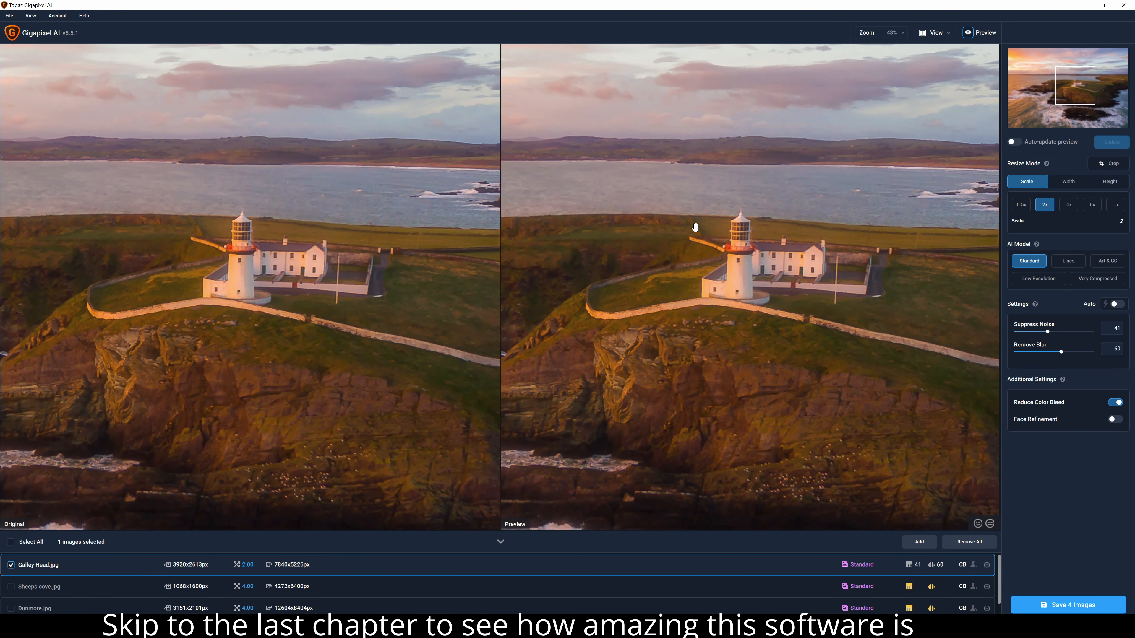
{"action": "scroll", "coordinate": [694, 227], "scroll_direction": "down", "scroll_amount": 1}
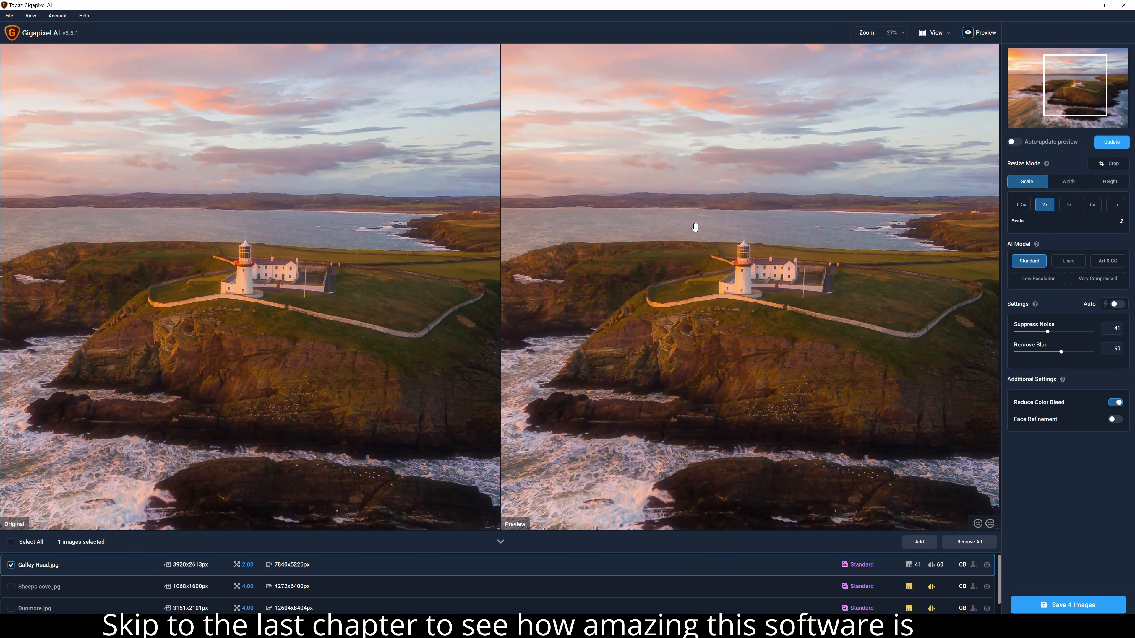
{"action": "left_click", "coordinate": [1114, 144]}
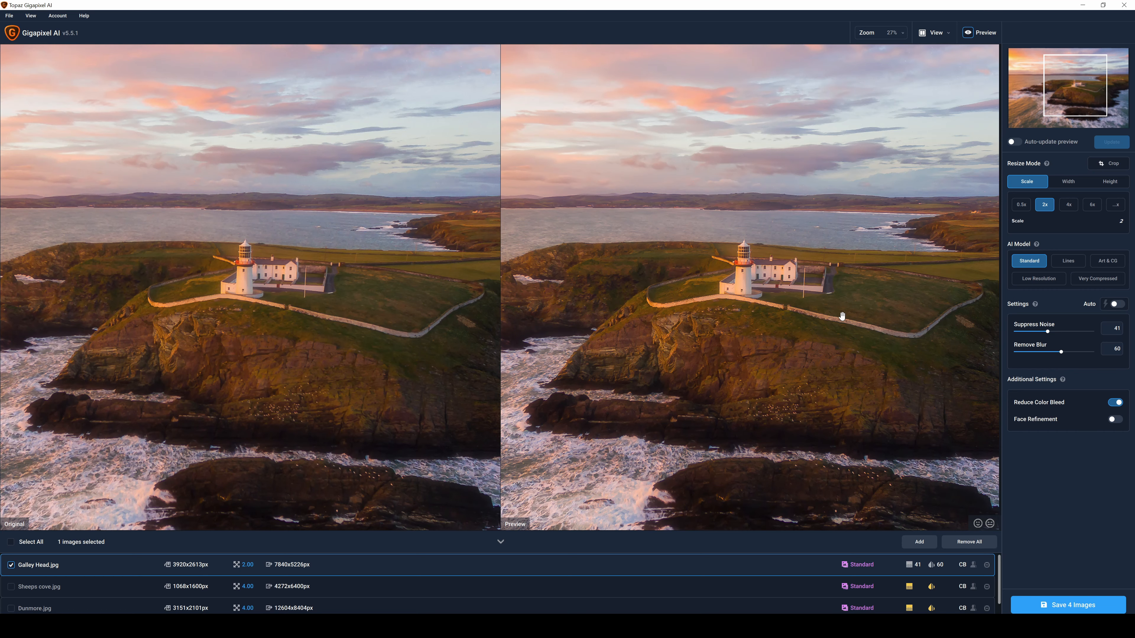
Select Dunmore.jpg, set its upscale factor to 2x and refresh its preview
{"action": "scroll", "coordinate": [749, 282], "scroll_direction": "down", "scroll_amount": 2}
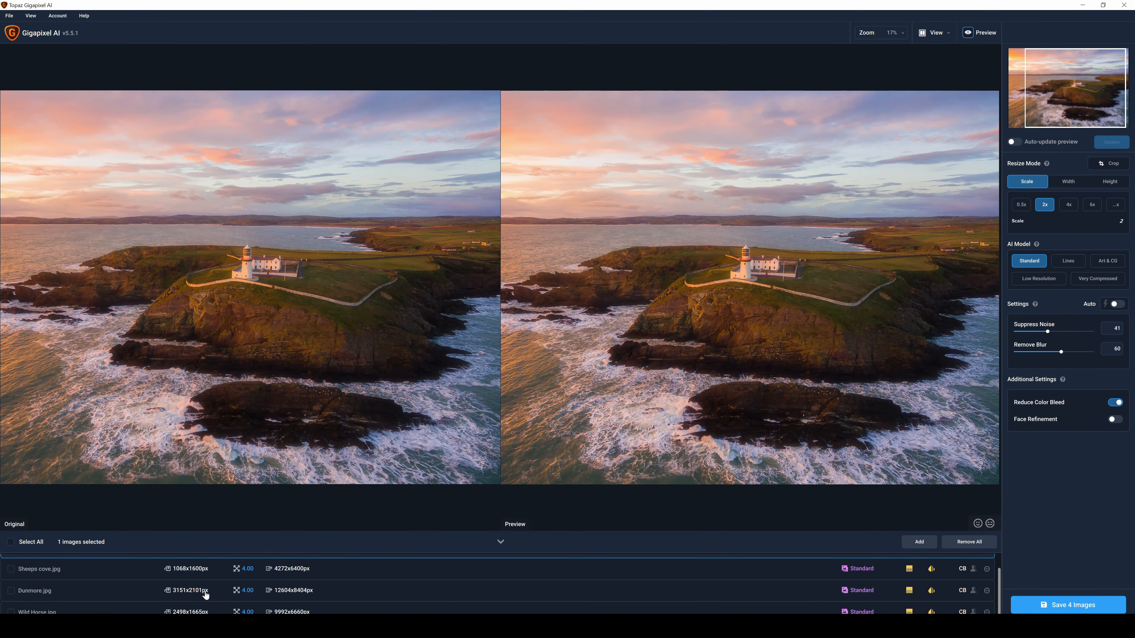
{"action": "left_click", "coordinate": [42, 598]}
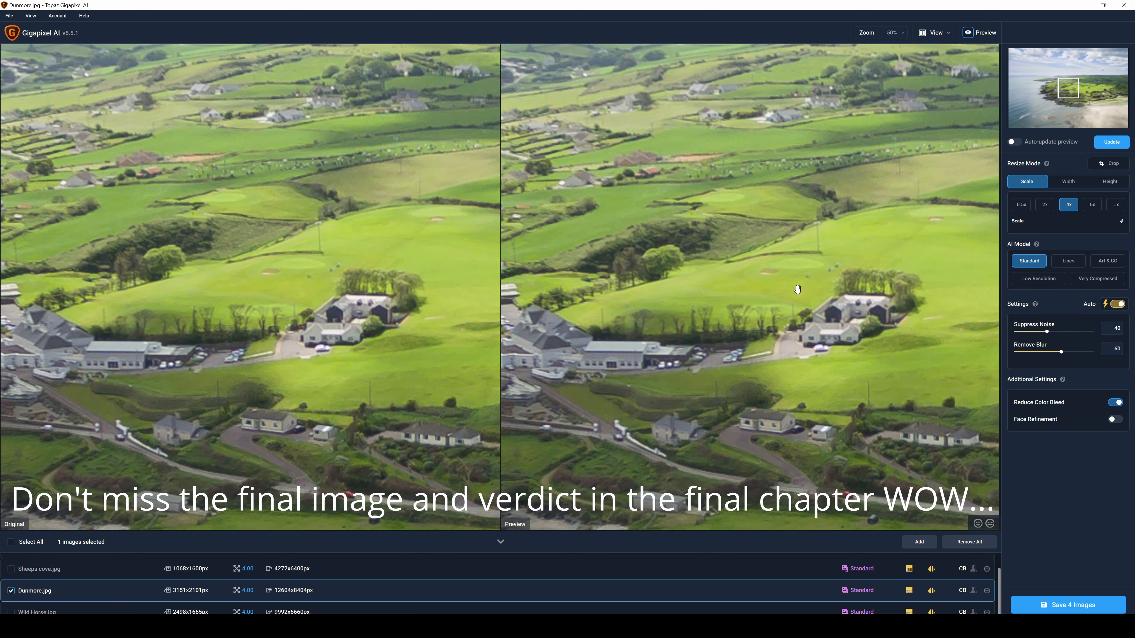
{"action": "left_click_drag", "start_coordinate": [631, 282], "coordinate": [804, 187]}
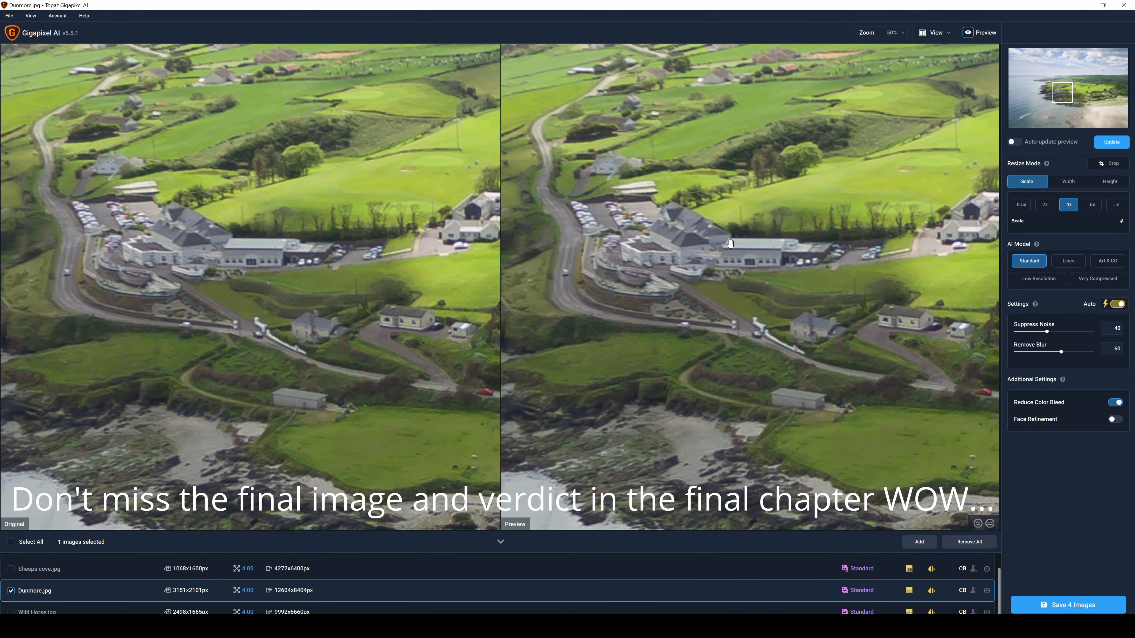
{"action": "left_click", "coordinate": [1043, 205]}
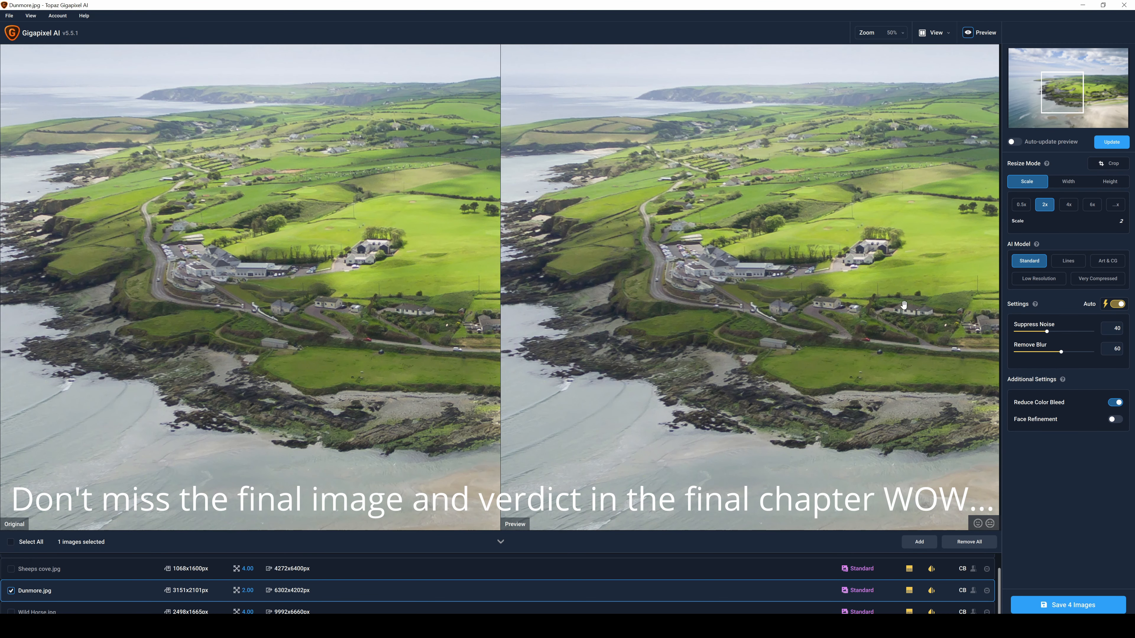
{"action": "mouse_move", "coordinate": [1040, 262]}
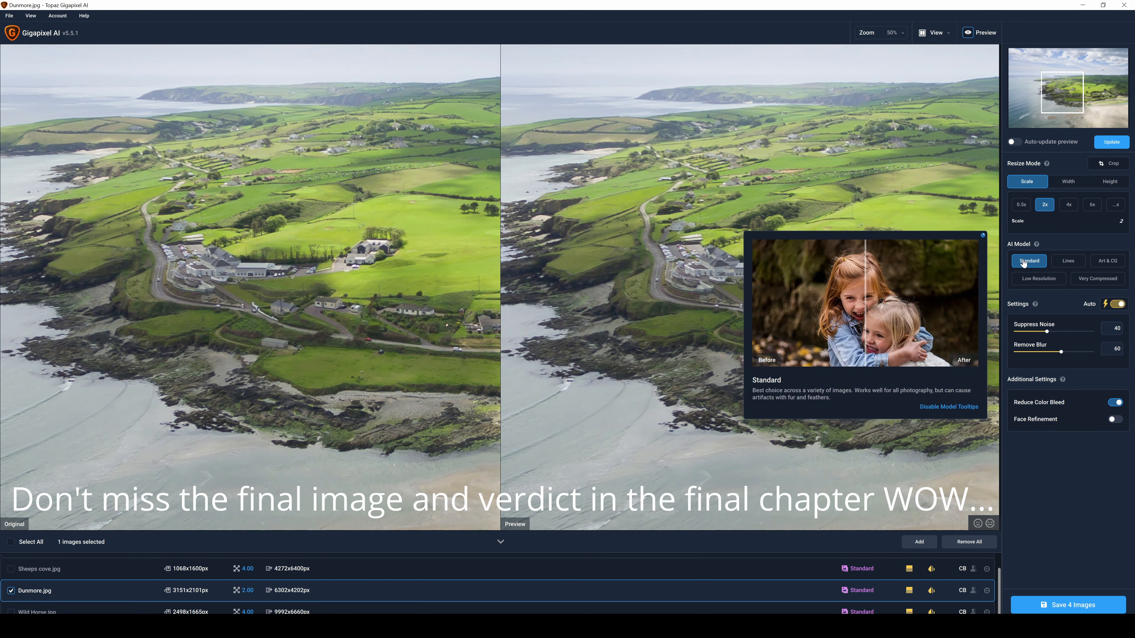
{"action": "left_click", "coordinate": [1119, 144]}
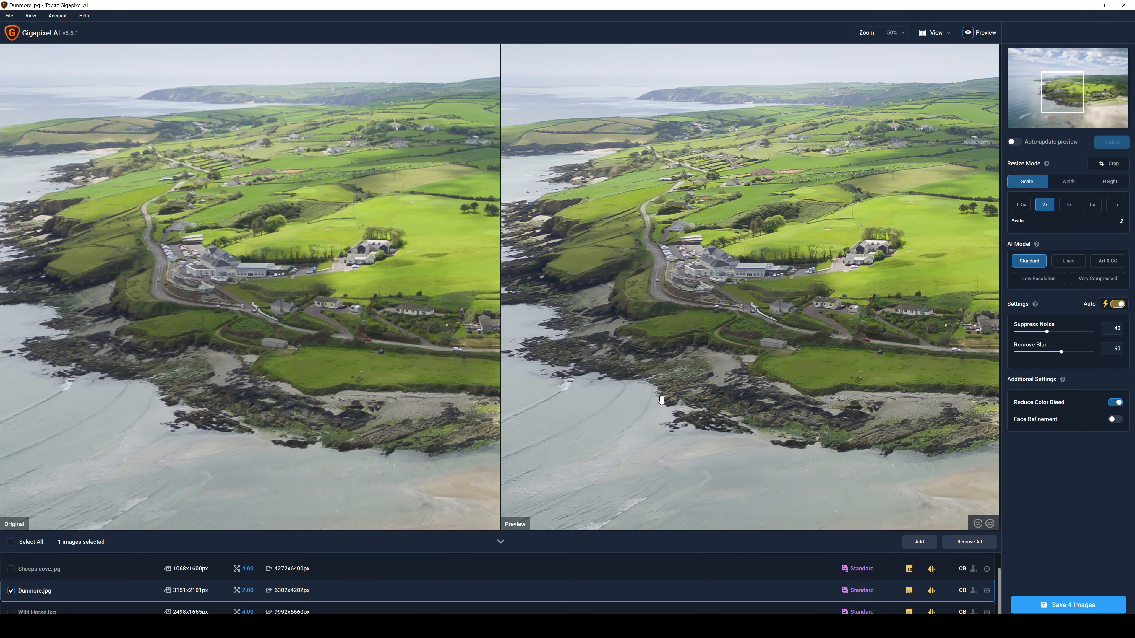
Examine the houses and fields in Dunmore.jpg up close, comparing the original with refreshed previews
{"action": "scroll", "coordinate": [877, 250], "scroll_direction": "up", "scroll_amount": 5}
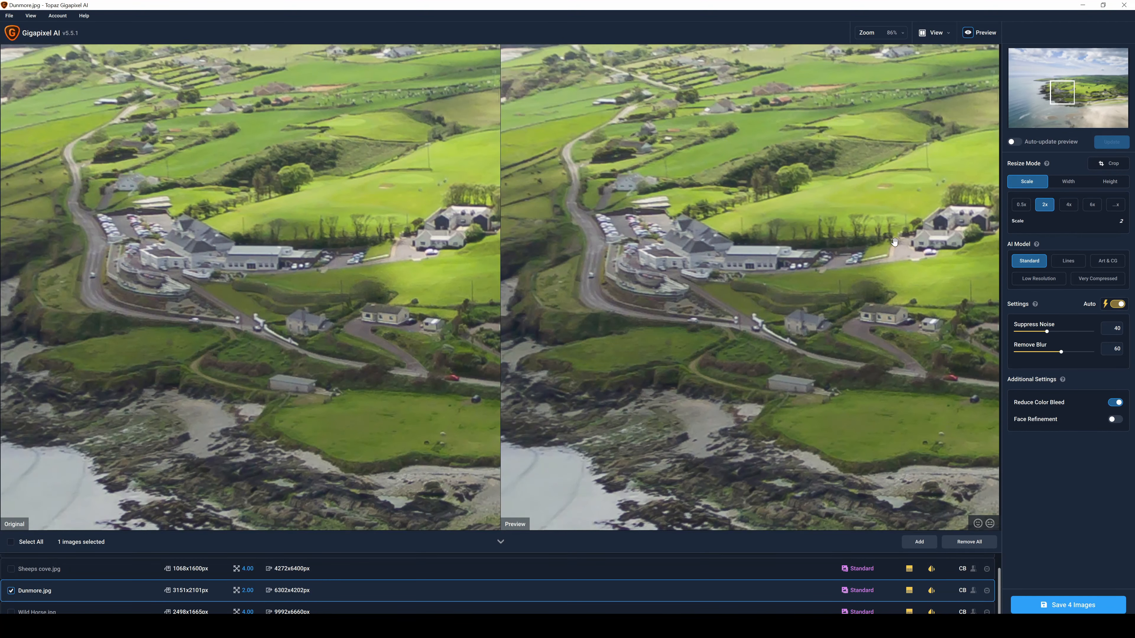
{"action": "left_click_drag", "start_coordinate": [894, 242], "coordinate": [660, 298]}
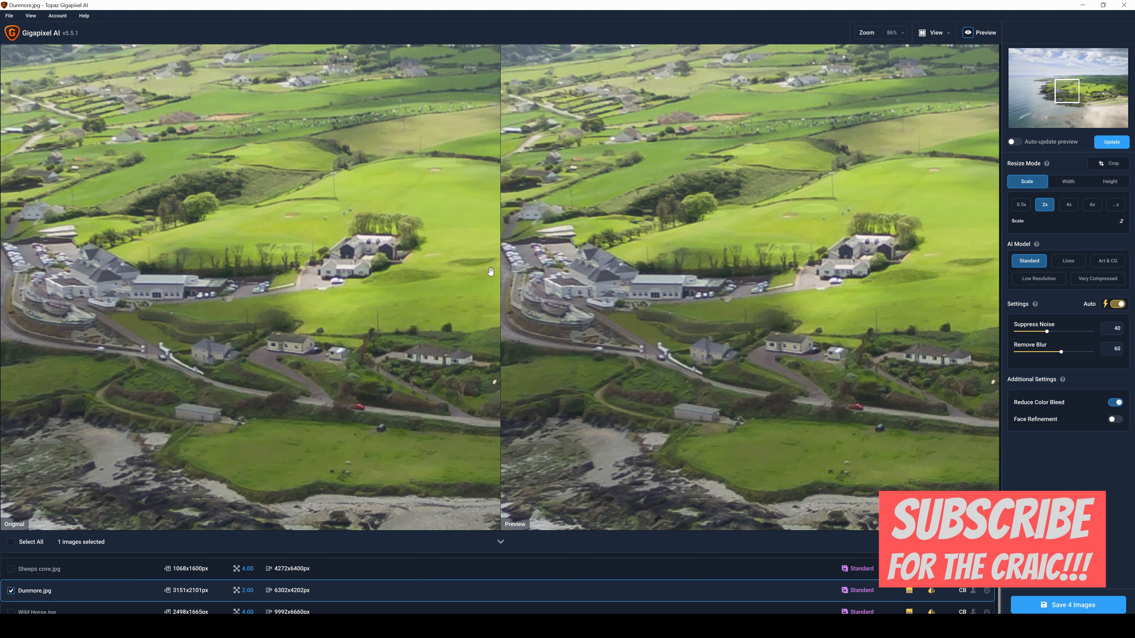
{"action": "left_click", "coordinate": [1117, 146]}
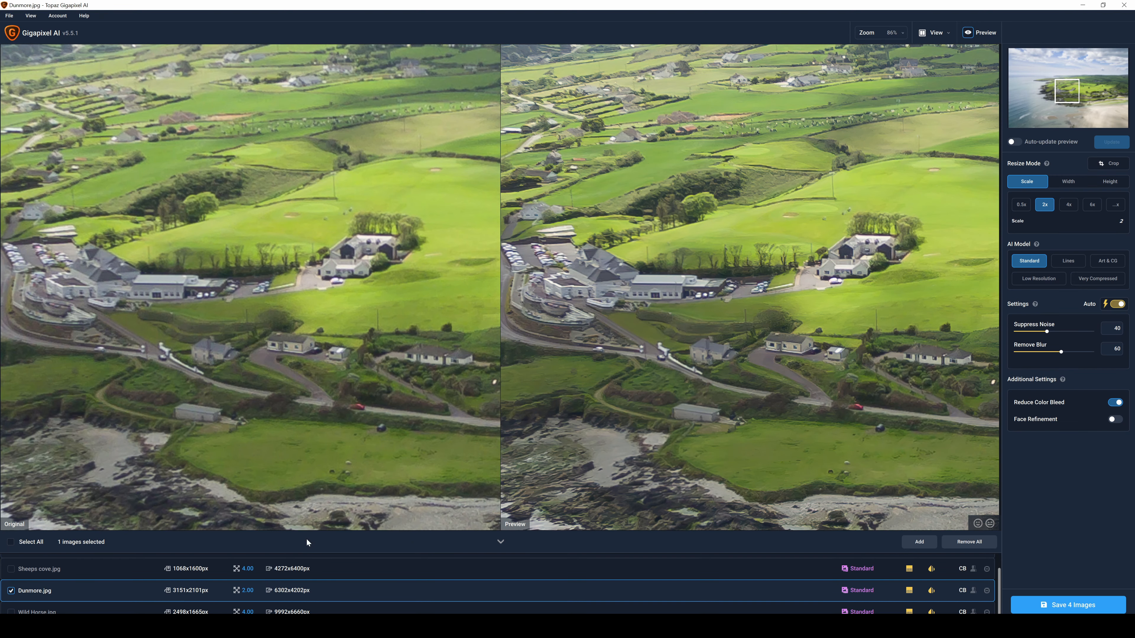
{"action": "scroll", "coordinate": [806, 351], "scroll_direction": "up", "scroll_amount": 3}
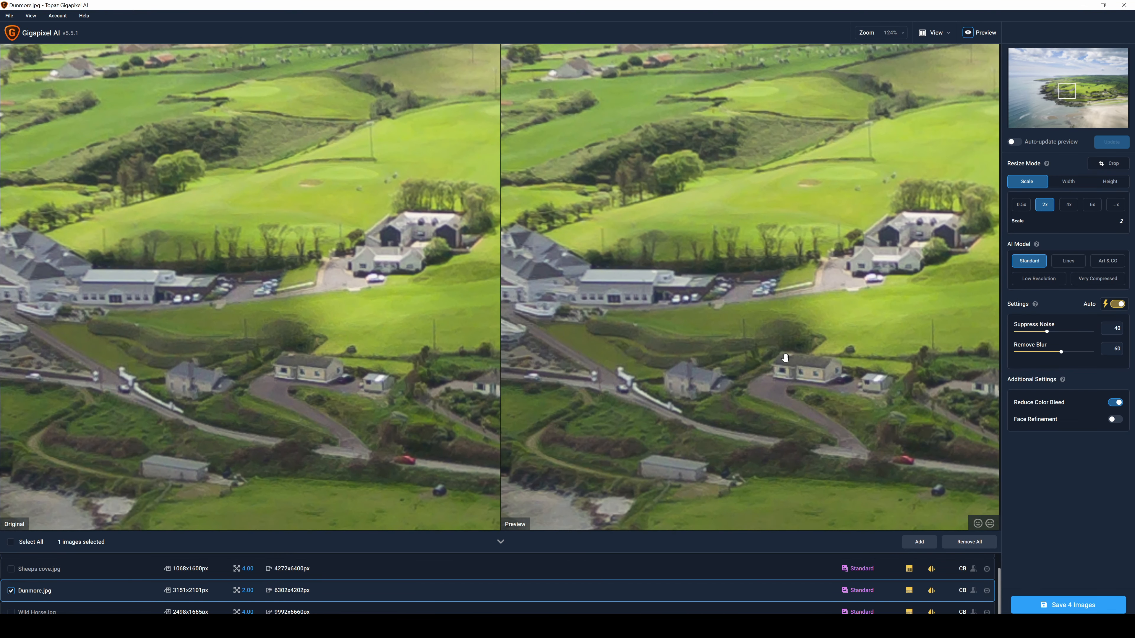
{"action": "left_click_drag", "start_coordinate": [802, 370], "coordinate": [806, 314]}
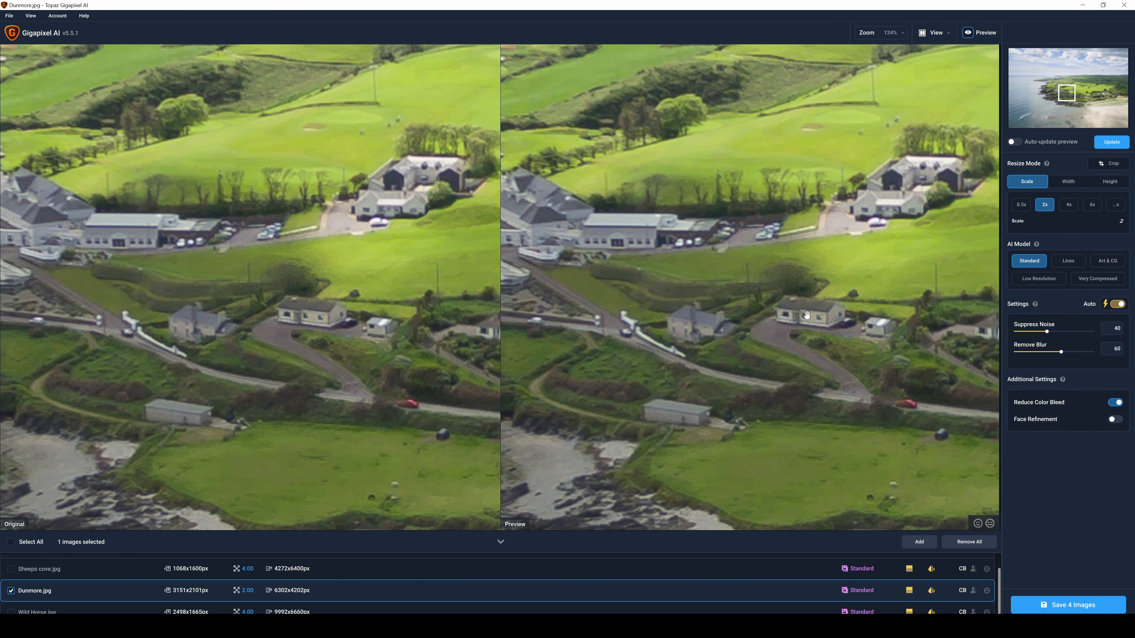
{"action": "left_click", "coordinate": [1117, 145]}
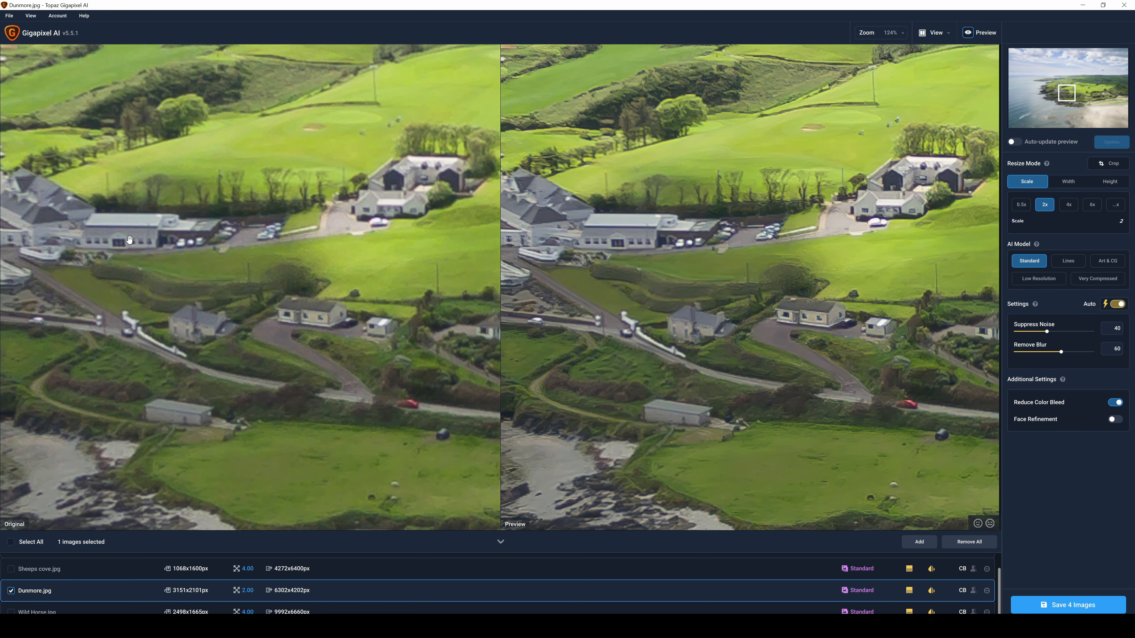
Compare the whole coastline in Dunmore.jpg with the original in a refreshed wider preview
{"action": "scroll", "coordinate": [818, 316], "scroll_direction": "down", "scroll_amount": 1}
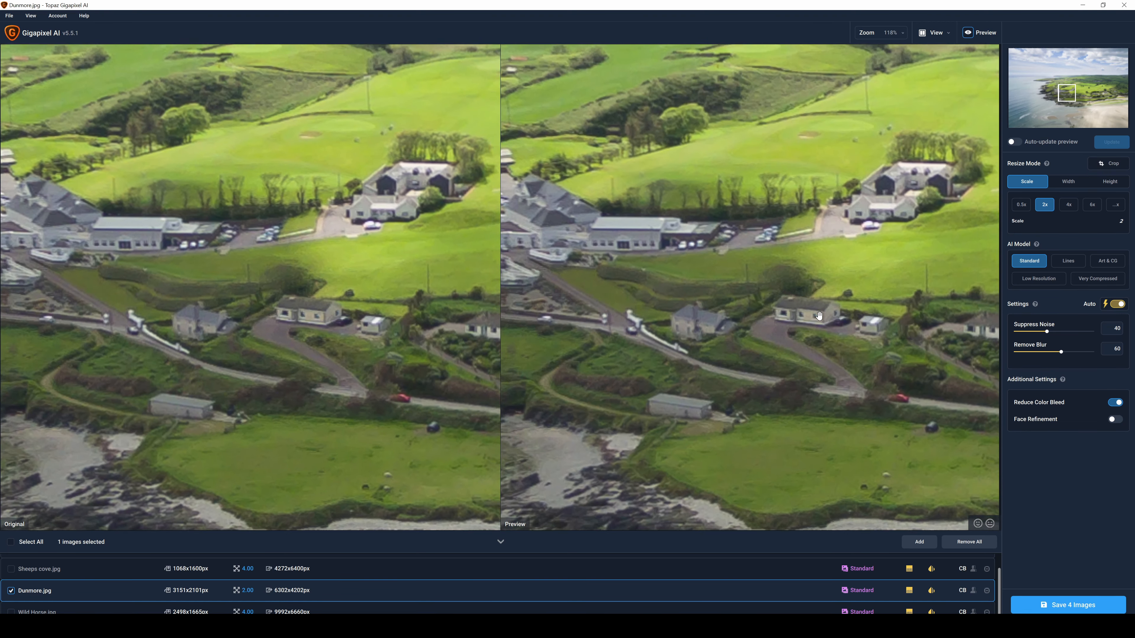
{"action": "scroll", "coordinate": [819, 315], "scroll_direction": "down", "scroll_amount": 12}
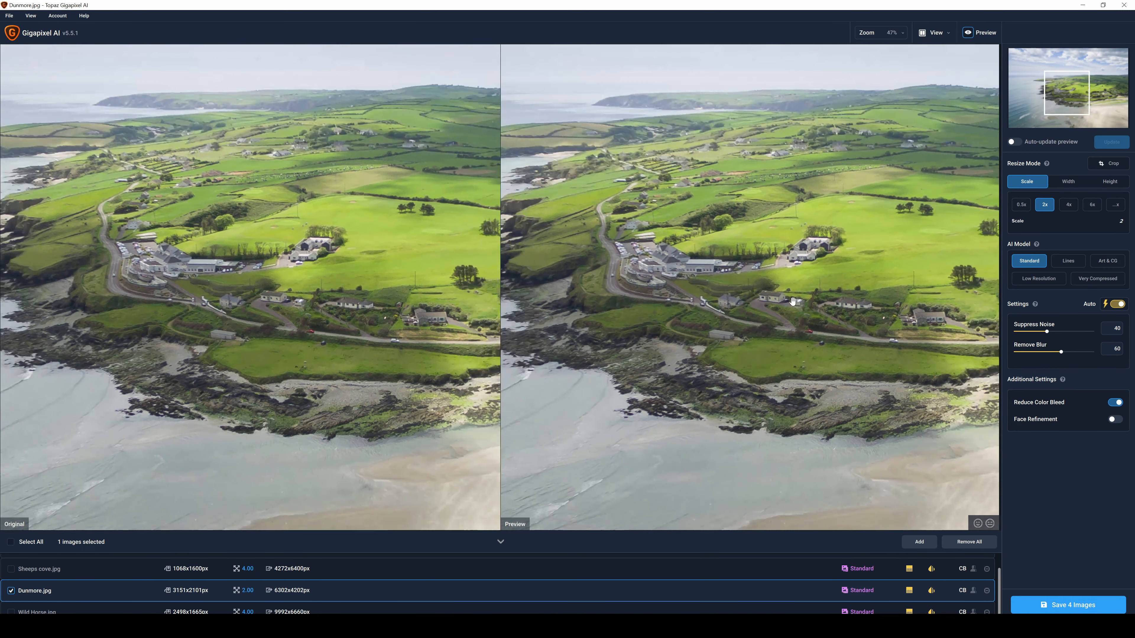
{"action": "left_click", "coordinate": [1111, 141]}
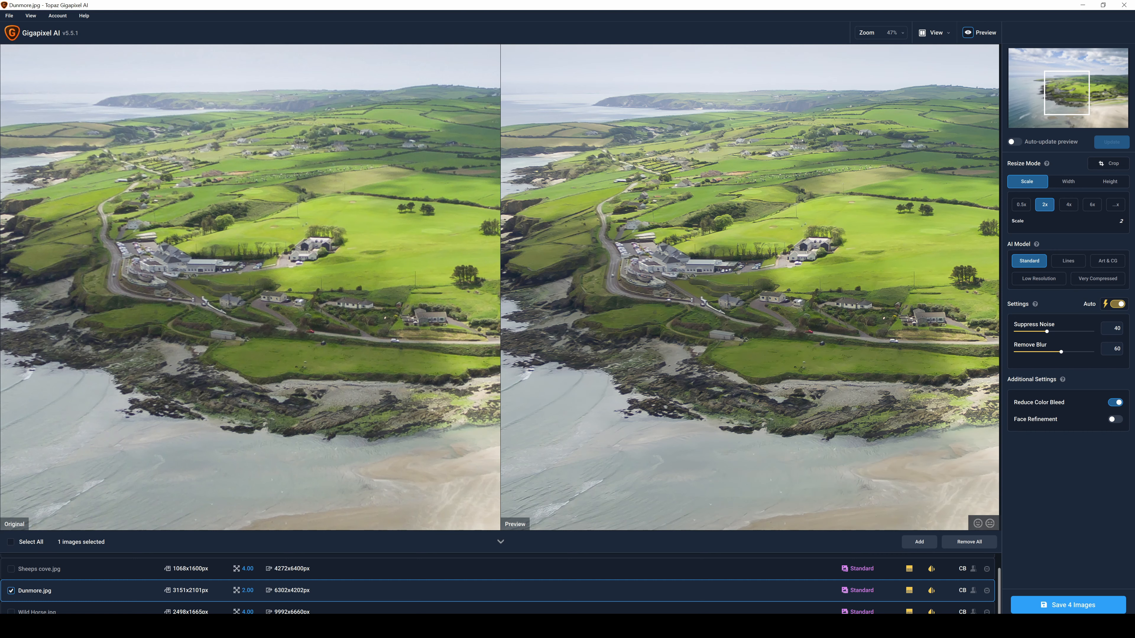
Select Sheeps cove.jpg and refresh its preview for the grass-topped grey rock
{"action": "left_click", "coordinate": [32, 573]}
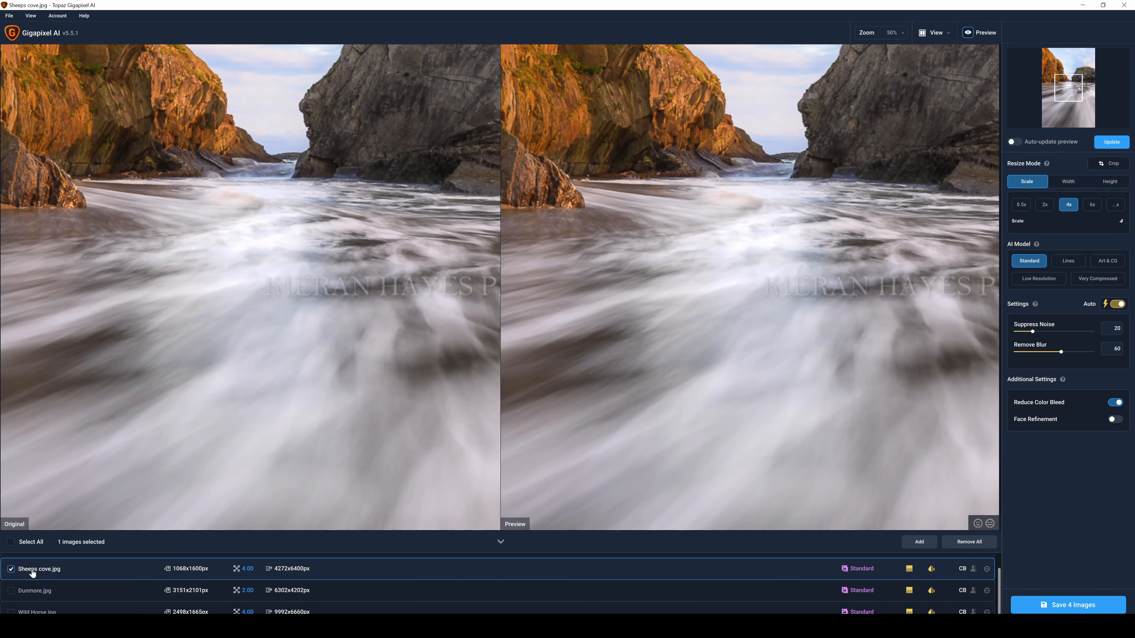
{"action": "left_click_drag", "start_coordinate": [774, 197], "coordinate": [500, 457]}
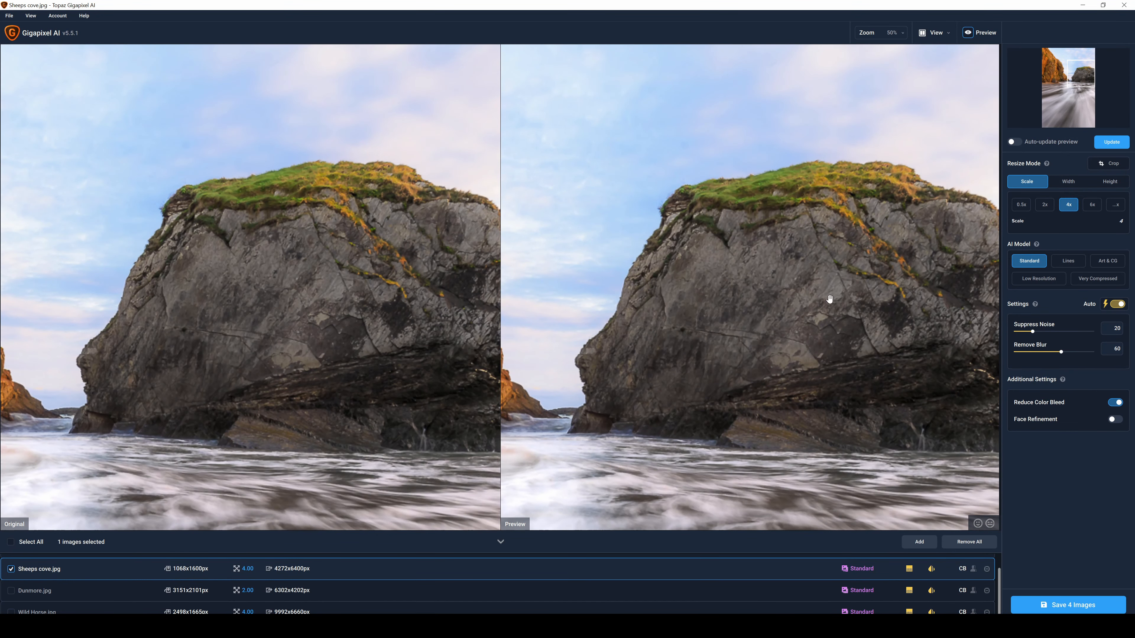
{"action": "scroll", "coordinate": [830, 298], "scroll_direction": "down", "scroll_amount": 3}
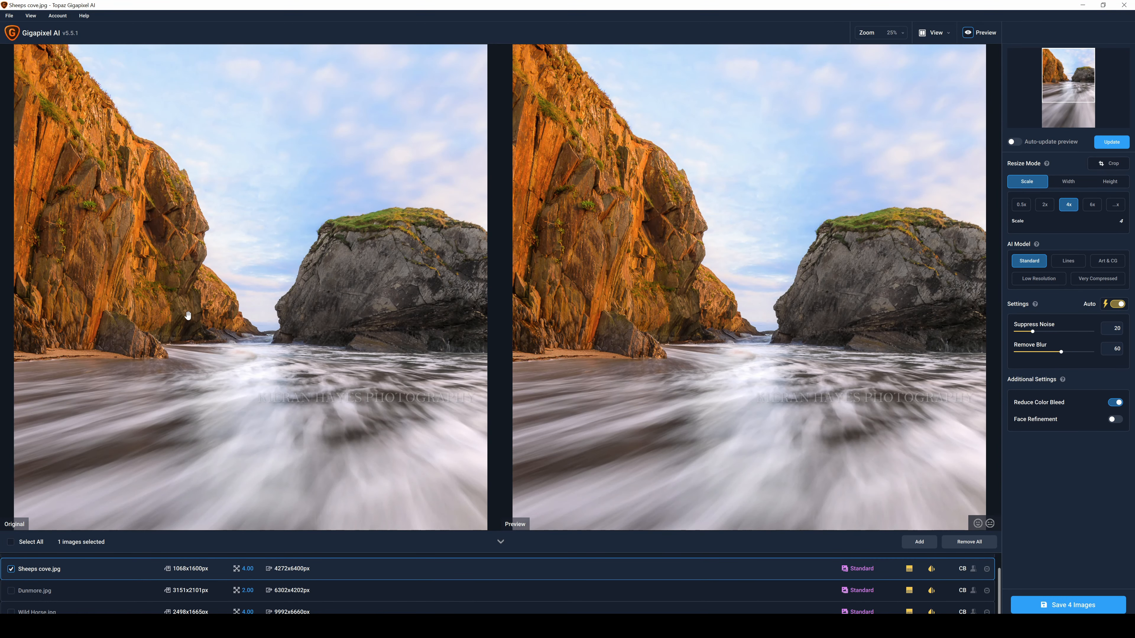
{"action": "scroll", "coordinate": [893, 276], "scroll_direction": "up", "scroll_amount": 1}
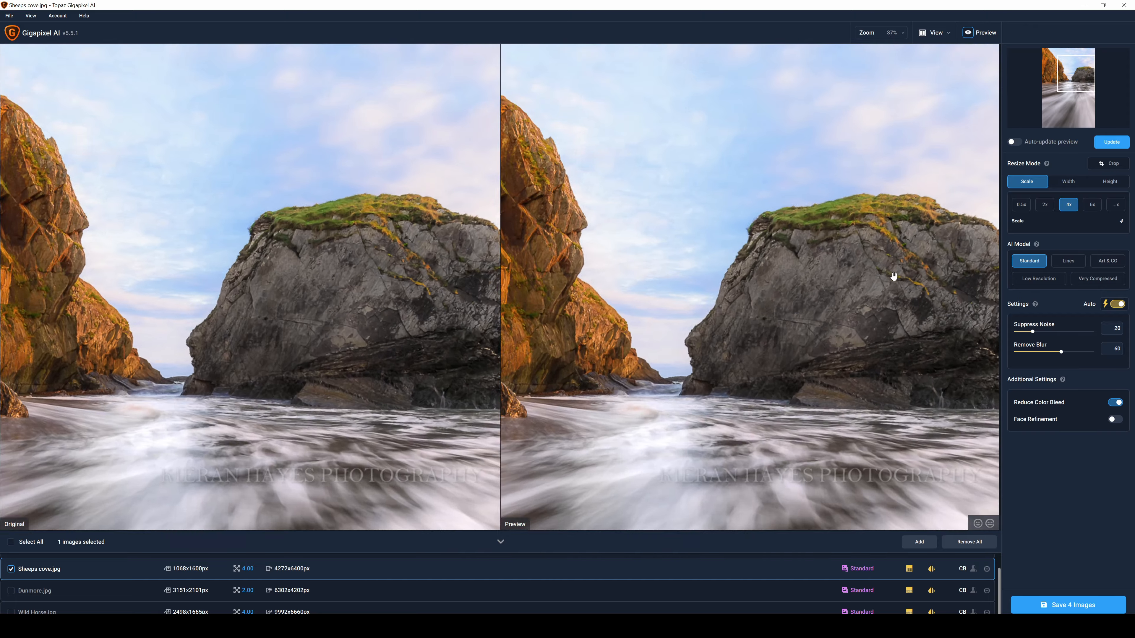
{"action": "scroll", "coordinate": [893, 276], "scroll_direction": "up", "scroll_amount": 3}
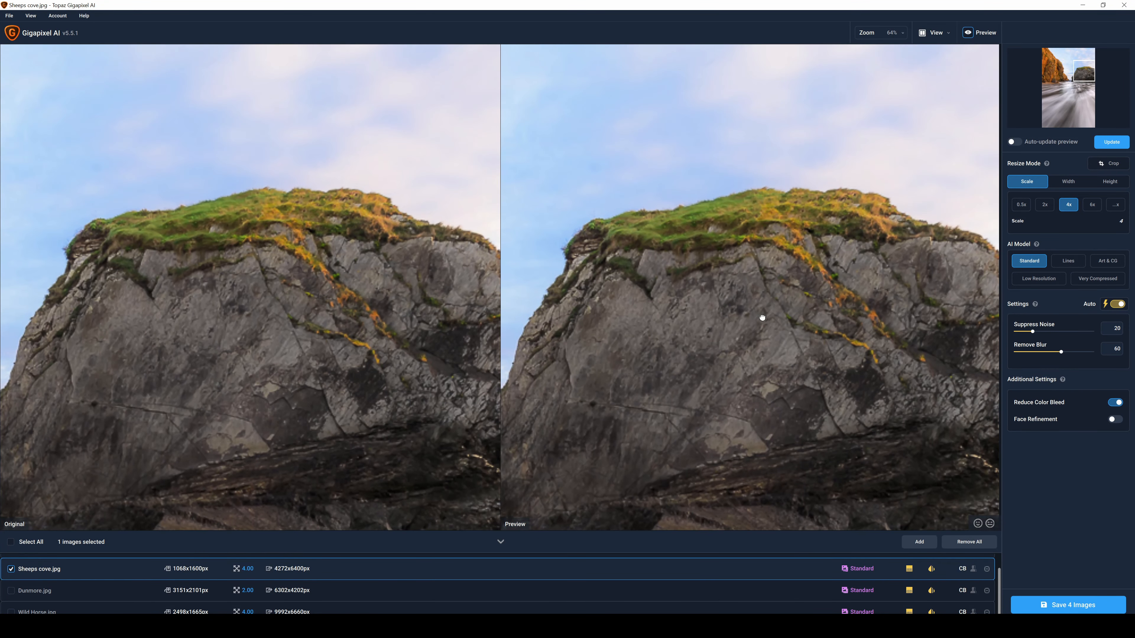
{"action": "left_click_drag", "start_coordinate": [760, 317], "coordinate": [772, 299]}
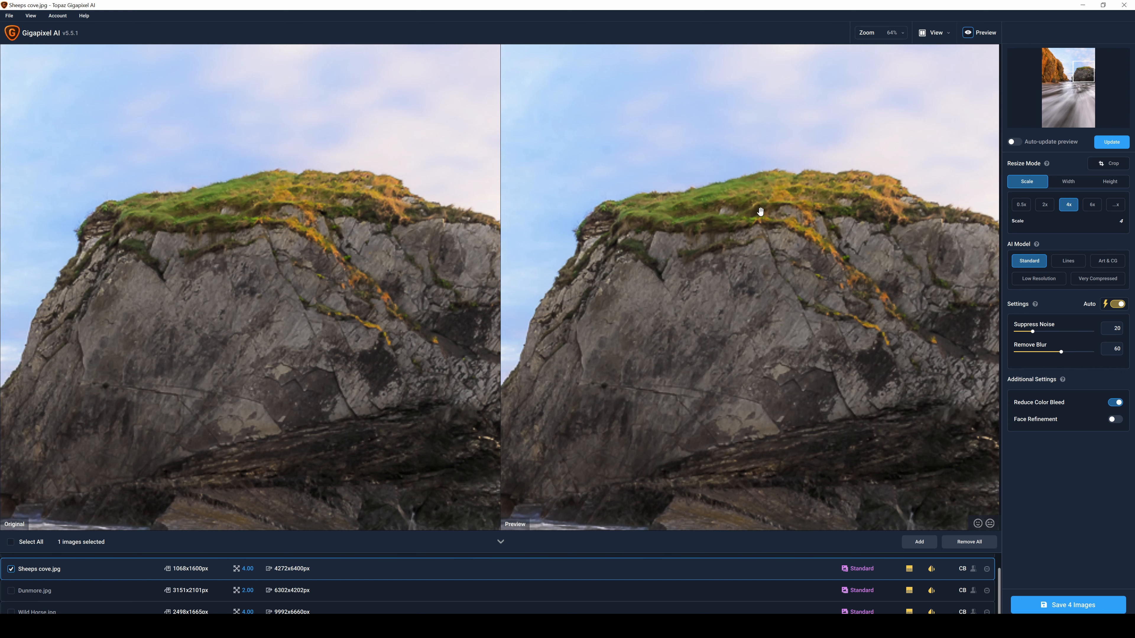
{"action": "left_click", "coordinate": [1113, 143]}
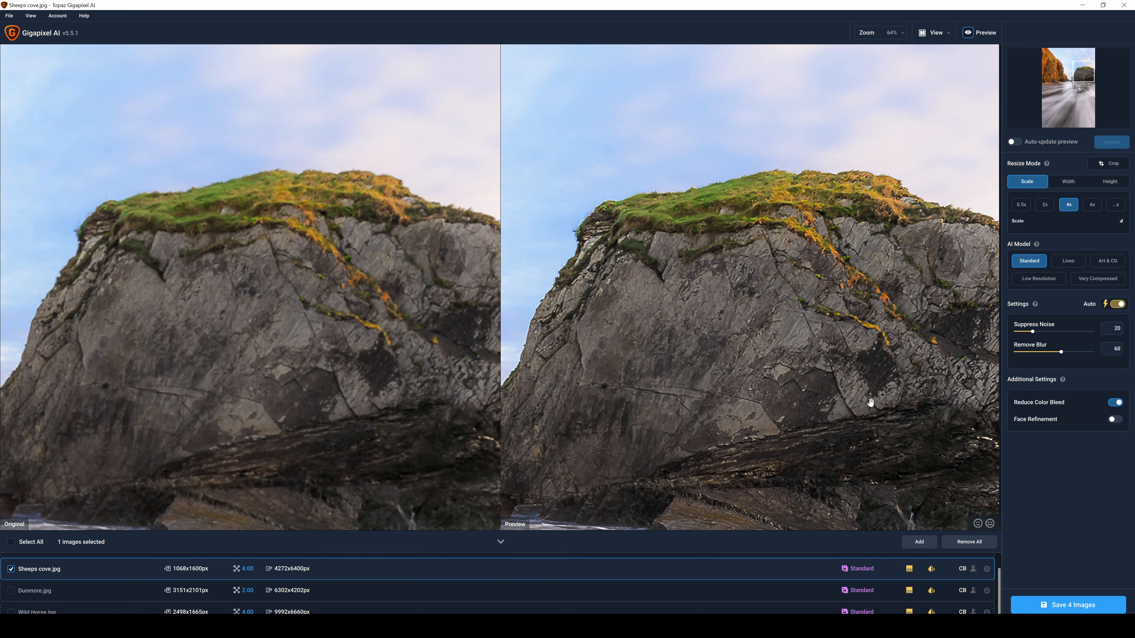
Refresh the preview of Sheeps cove.jpg for a closer view of the rock's grassy crest
{"action": "scroll", "coordinate": [755, 207], "scroll_direction": "up", "scroll_amount": 2}
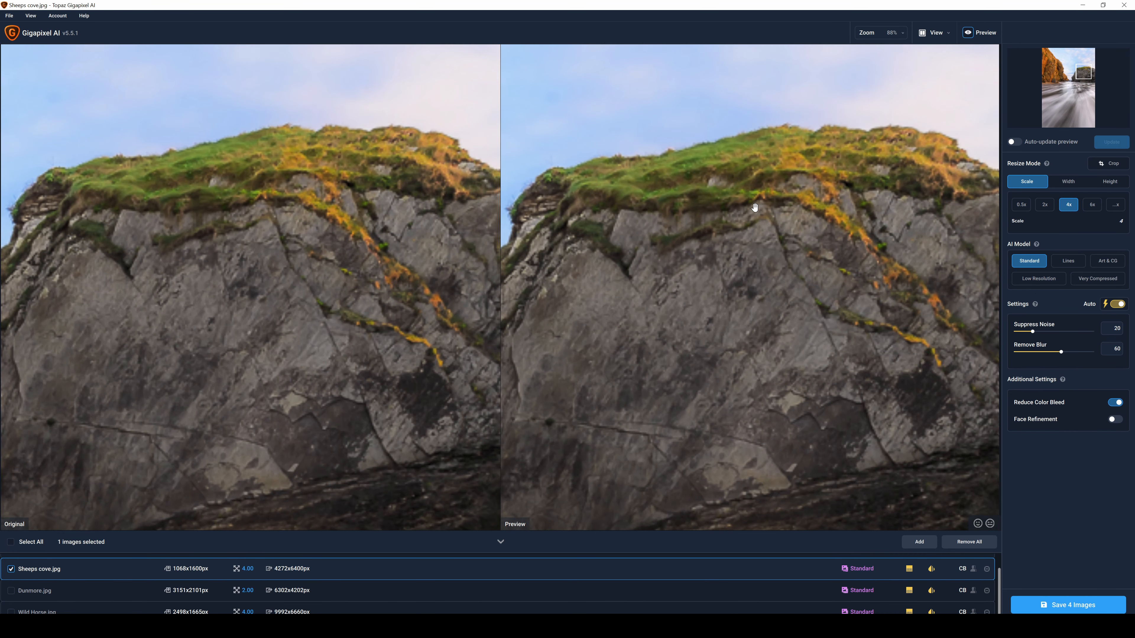
{"action": "left_click_drag", "start_coordinate": [778, 172], "coordinate": [792, 288]}
{"action": "scroll", "coordinate": [792, 288], "scroll_direction": "up", "scroll_amount": 2}
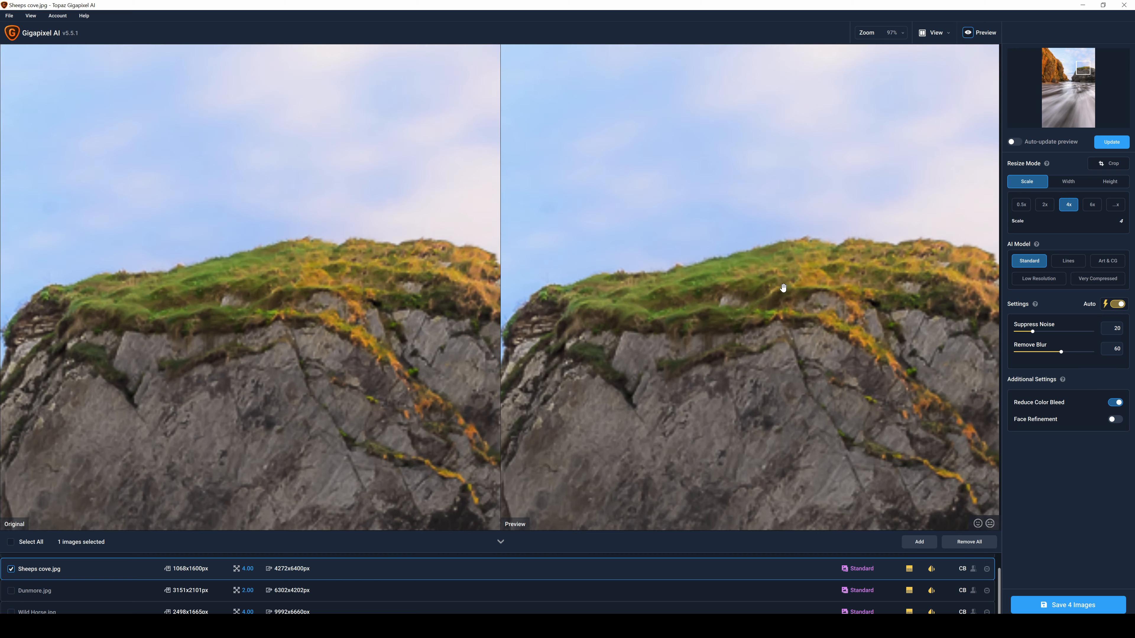
{"action": "left_click", "coordinate": [1111, 142]}
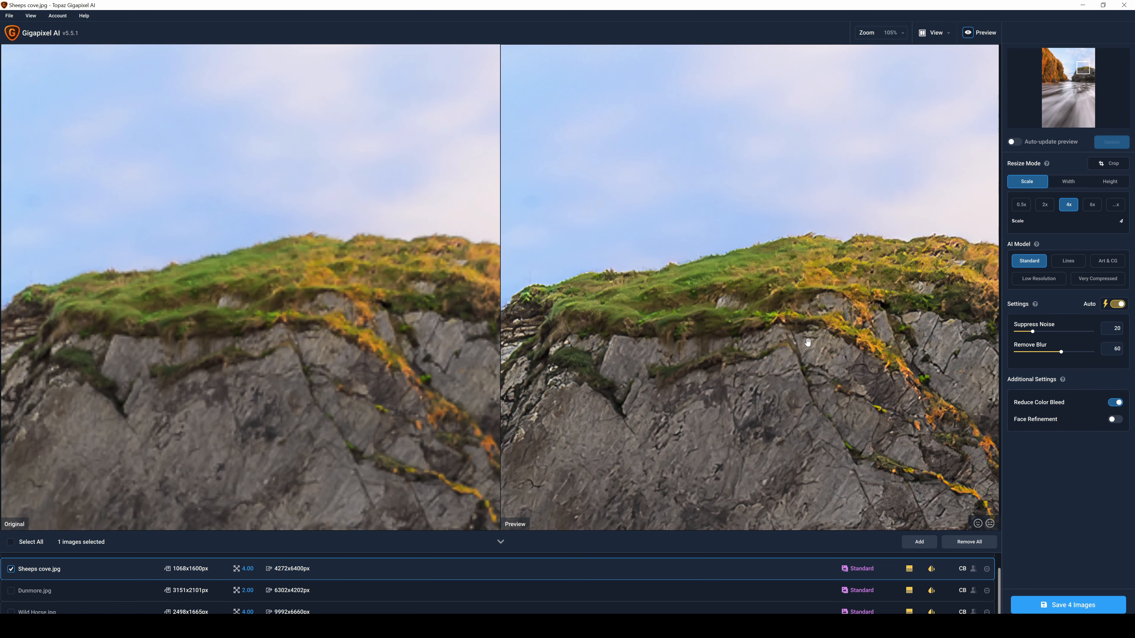
Compare the rock and the wider cove in Sheeps cove.jpg with the original, refreshing the preview for the wide view
{"action": "scroll", "coordinate": [807, 342], "scroll_direction": "down", "scroll_amount": 10}
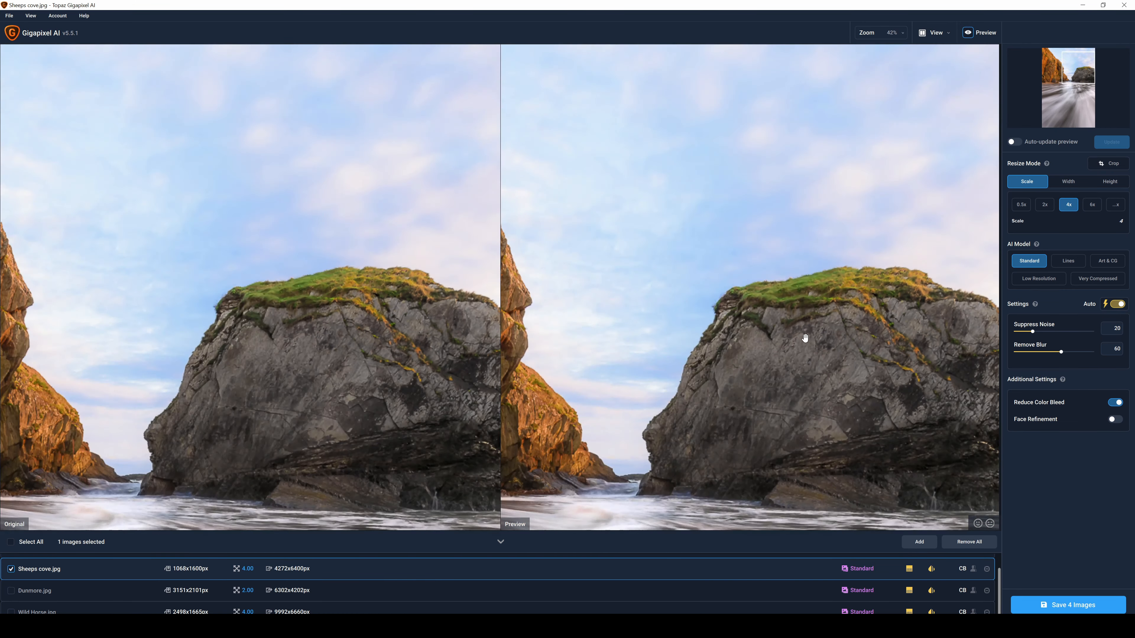
{"action": "scroll", "coordinate": [806, 333], "scroll_direction": "up", "scroll_amount": 2}
{"action": "scroll", "coordinate": [805, 330], "scroll_direction": "down", "scroll_amount": 1}
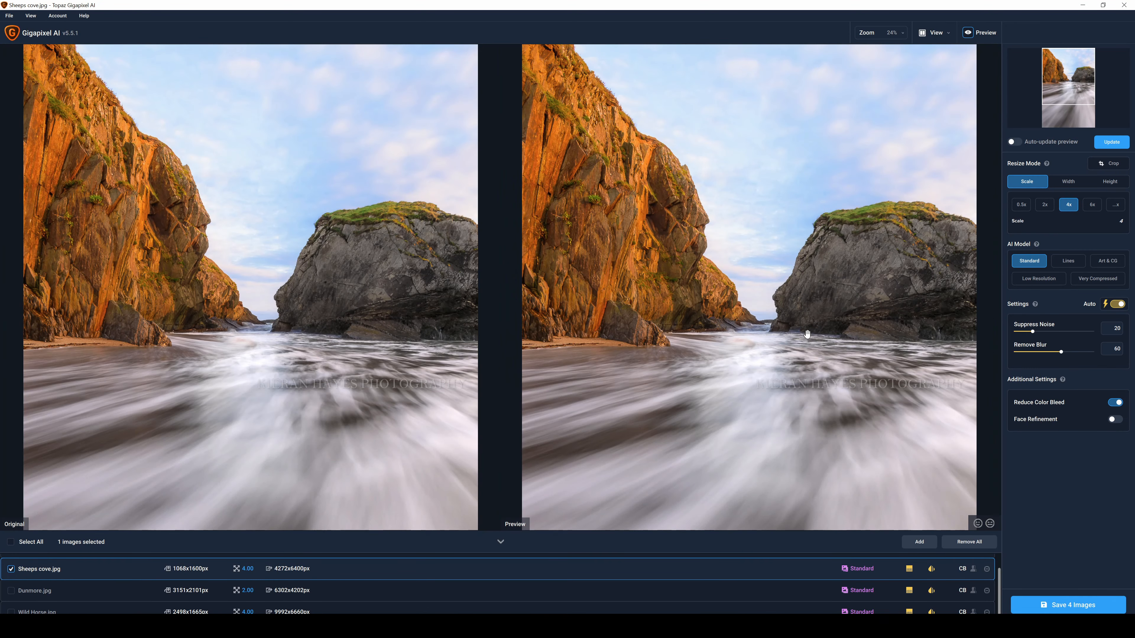
{"action": "left_click", "coordinate": [1111, 141]}
Select Wild Horse.jpg, set its upscale factor to 2x and refresh the preview around the horse
{"action": "left_click", "coordinate": [72, 611]}
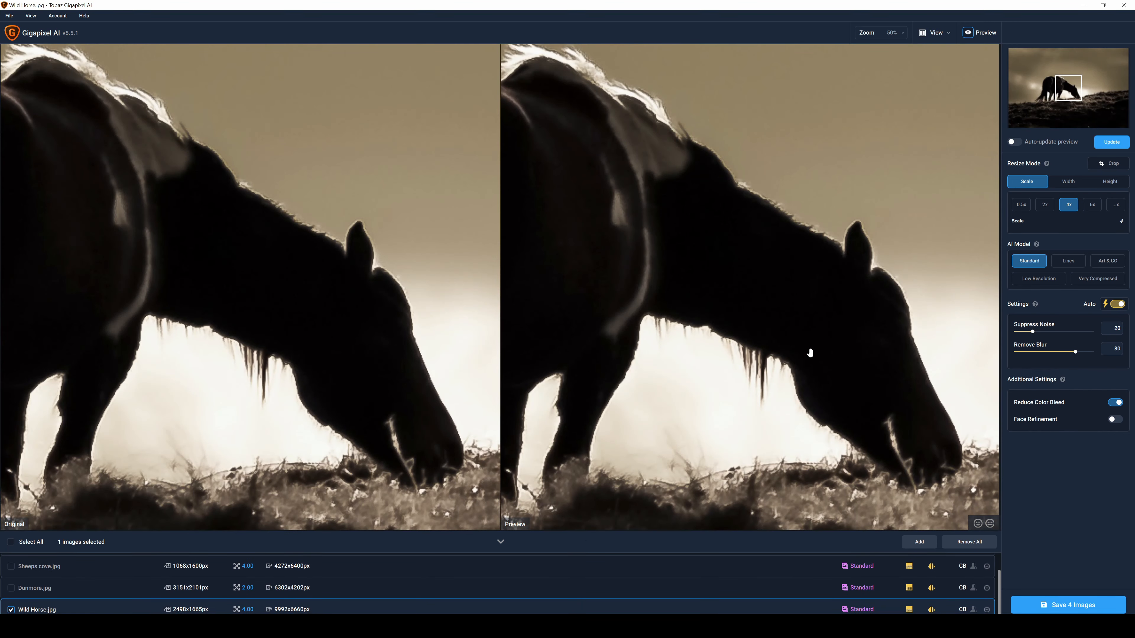
{"action": "scroll", "coordinate": [762, 320], "scroll_direction": "down", "scroll_amount": 3}
{"action": "scroll", "coordinate": [762, 320], "scroll_direction": "down", "scroll_amount": 4}
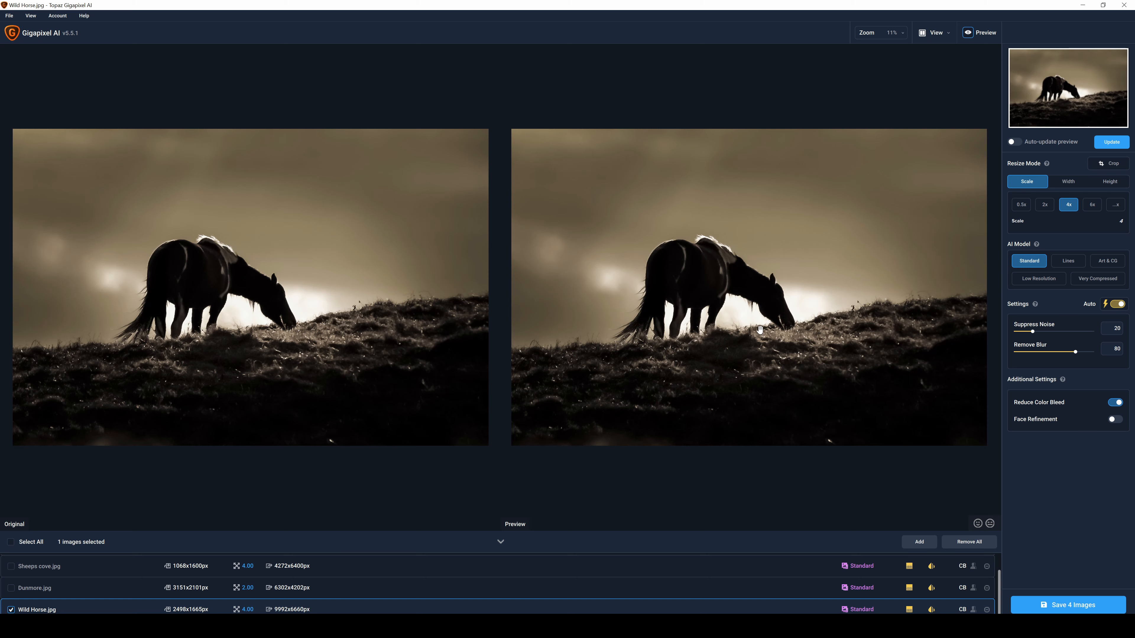
{"action": "scroll", "coordinate": [781, 322], "scroll_direction": "up", "scroll_amount": 3}
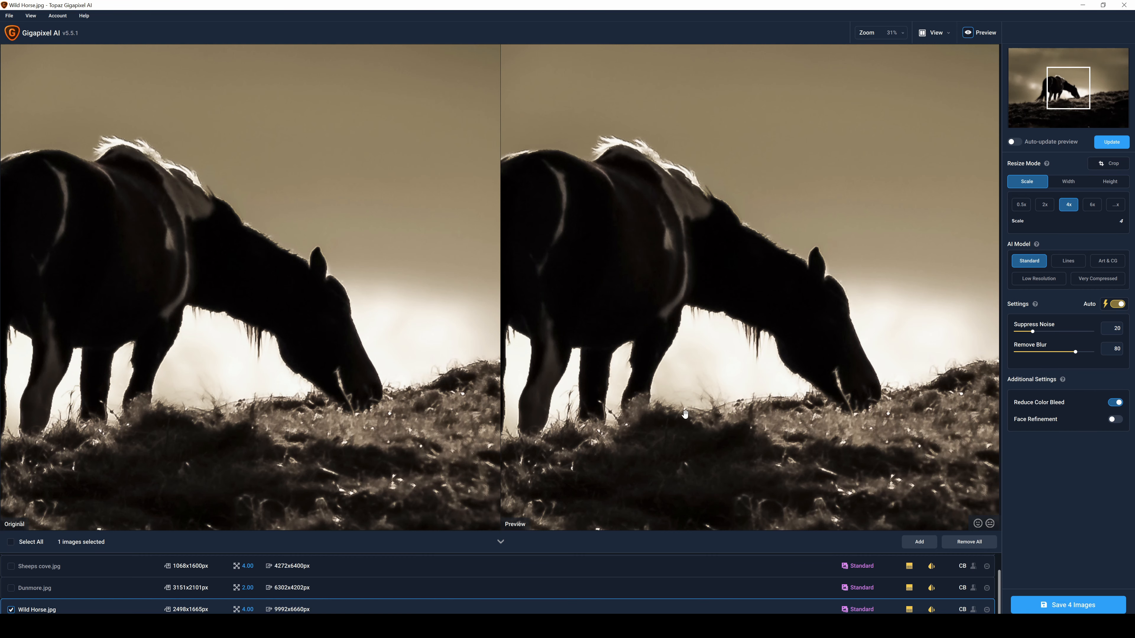
{"action": "left_click", "coordinate": [1046, 205]}
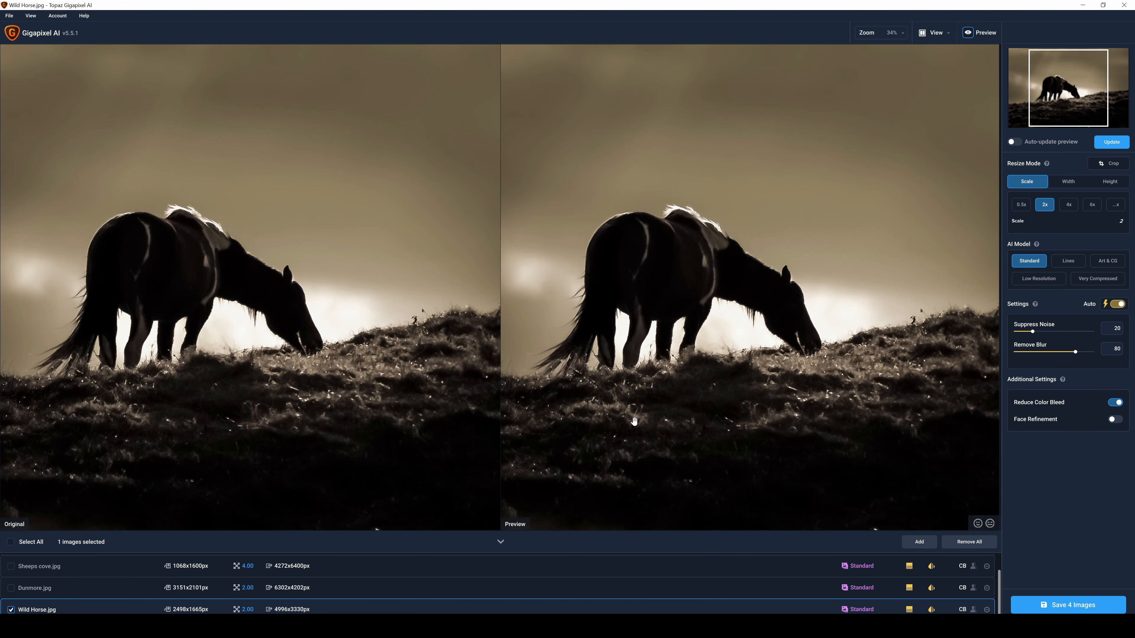
{"action": "scroll", "coordinate": [634, 421], "scroll_direction": "up", "scroll_amount": 3}
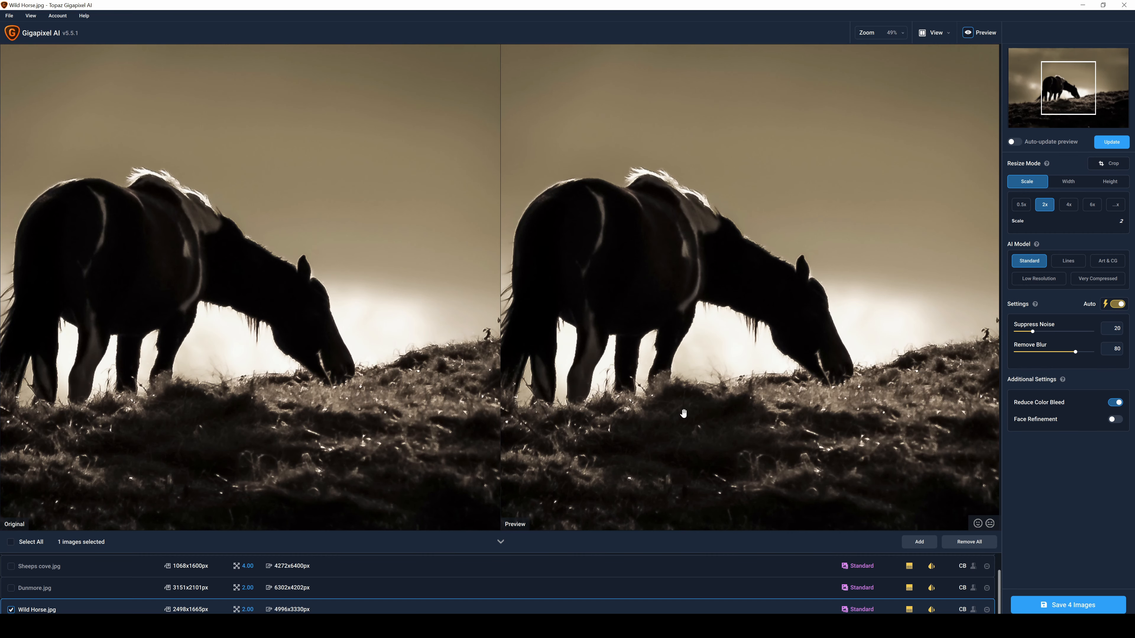
{"action": "left_click_drag", "start_coordinate": [689, 384], "coordinate": [759, 343]}
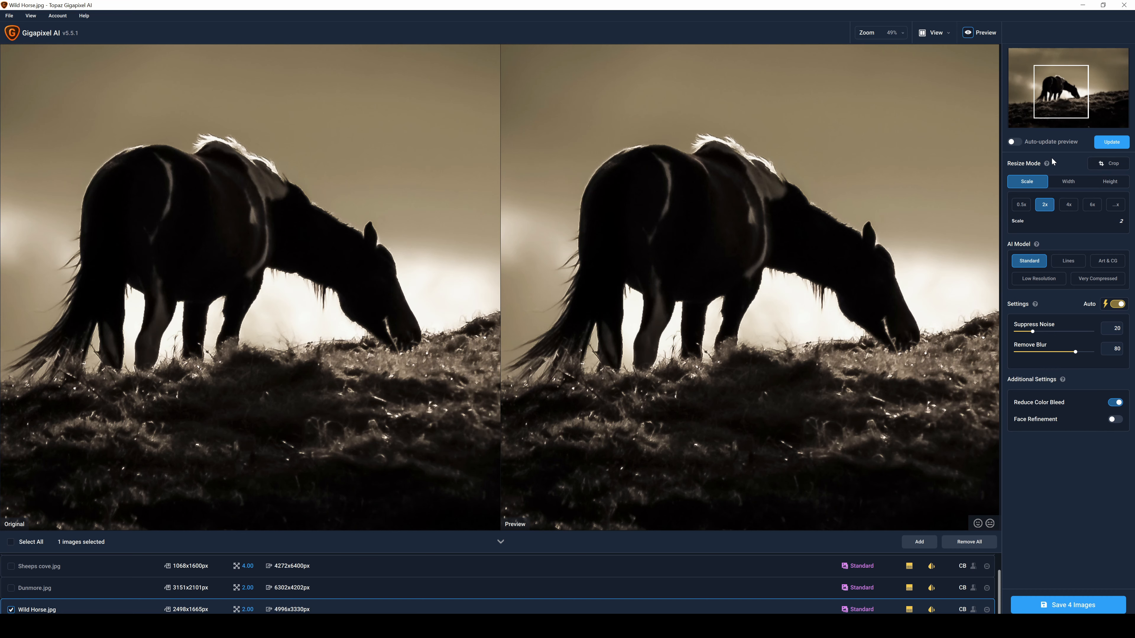
{"action": "left_click", "coordinate": [1113, 142]}
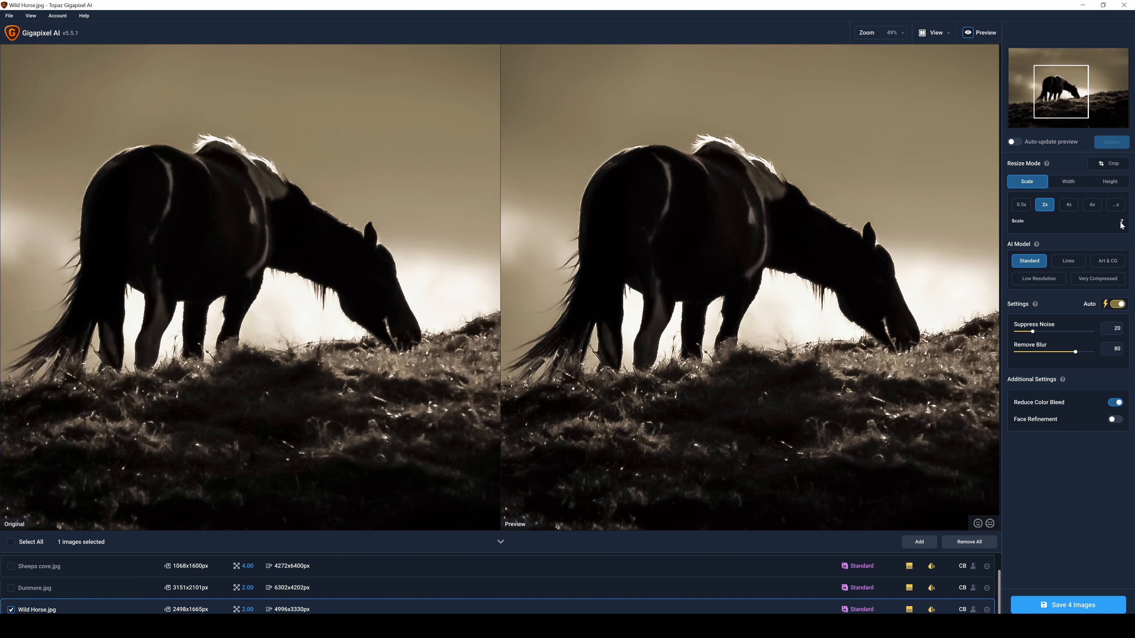
Try the Low Resolution AI model on Wild Horse.jpg, refreshing the preview for the horse and the full image
{"action": "mouse_move", "coordinate": [1065, 266]}
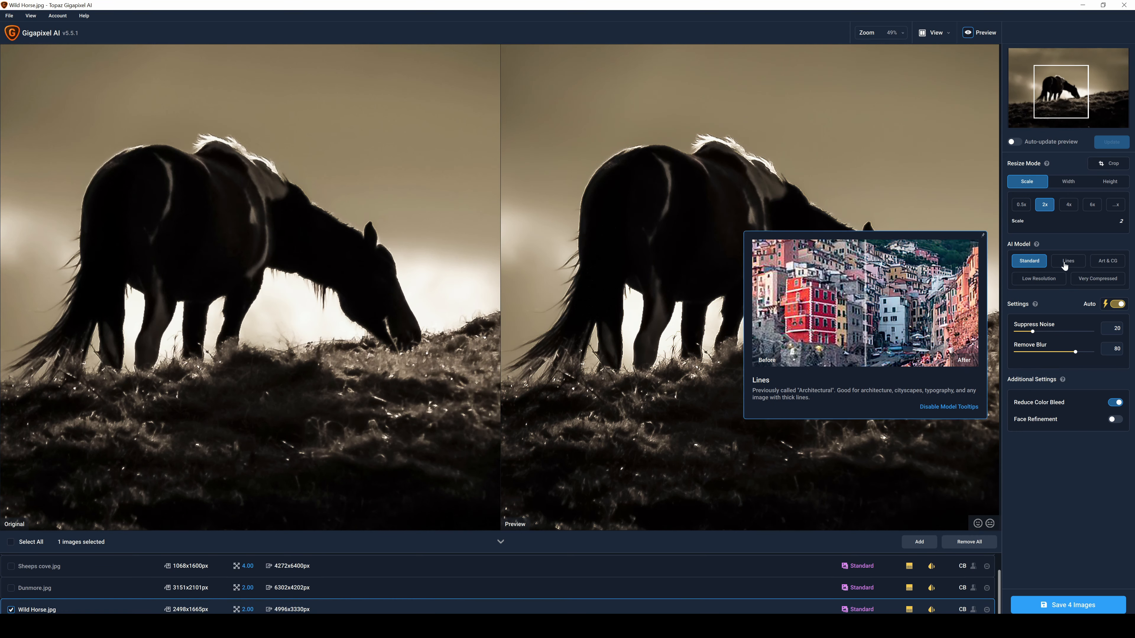
{"action": "mouse_move", "coordinate": [1105, 267]}
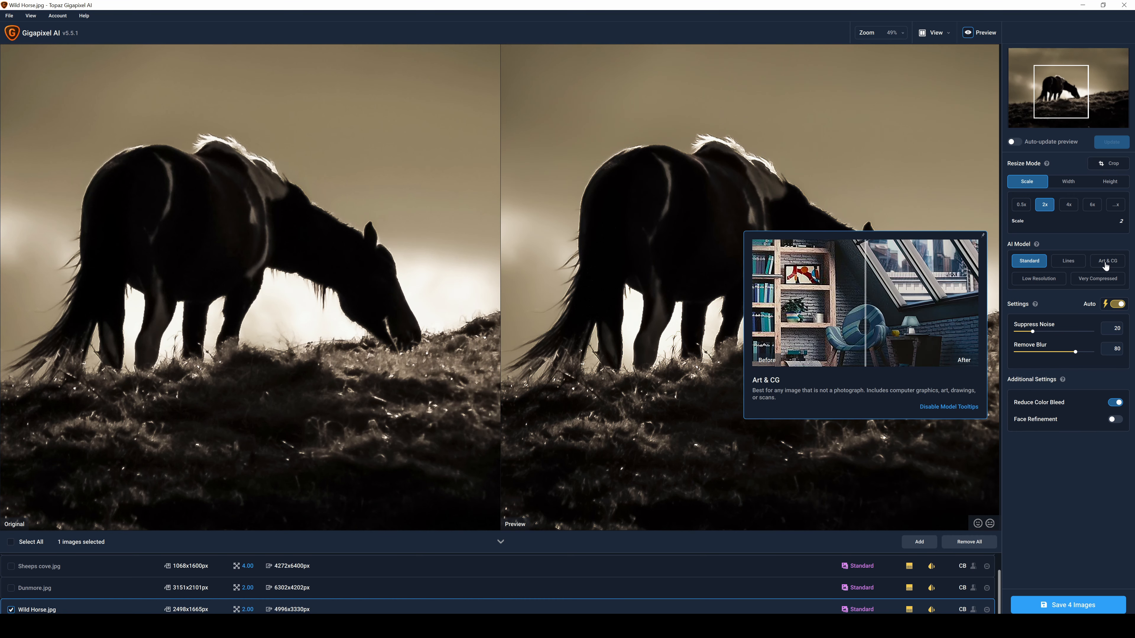
{"action": "mouse_move", "coordinate": [1040, 283]}
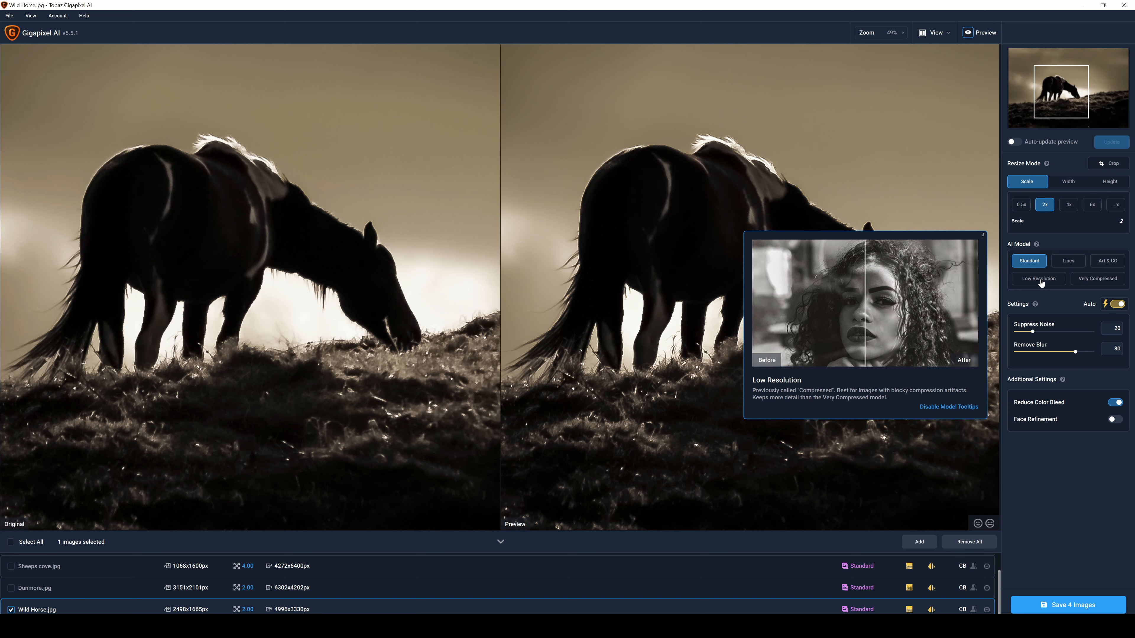
{"action": "left_click", "coordinate": [1040, 283]}
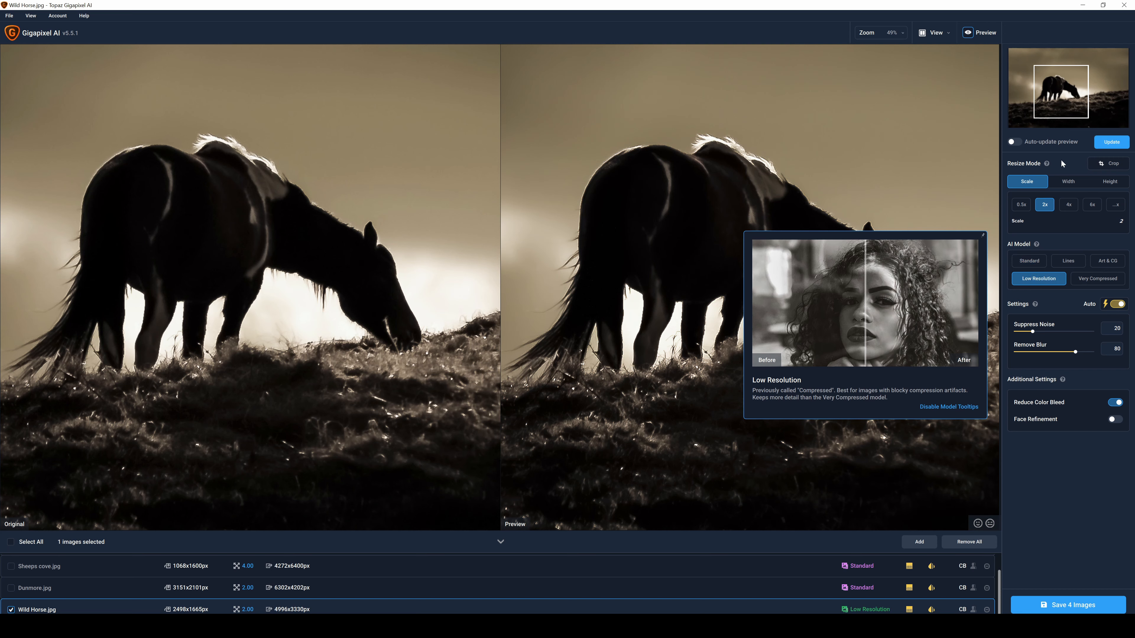
{"action": "left_click", "coordinate": [1116, 143]}
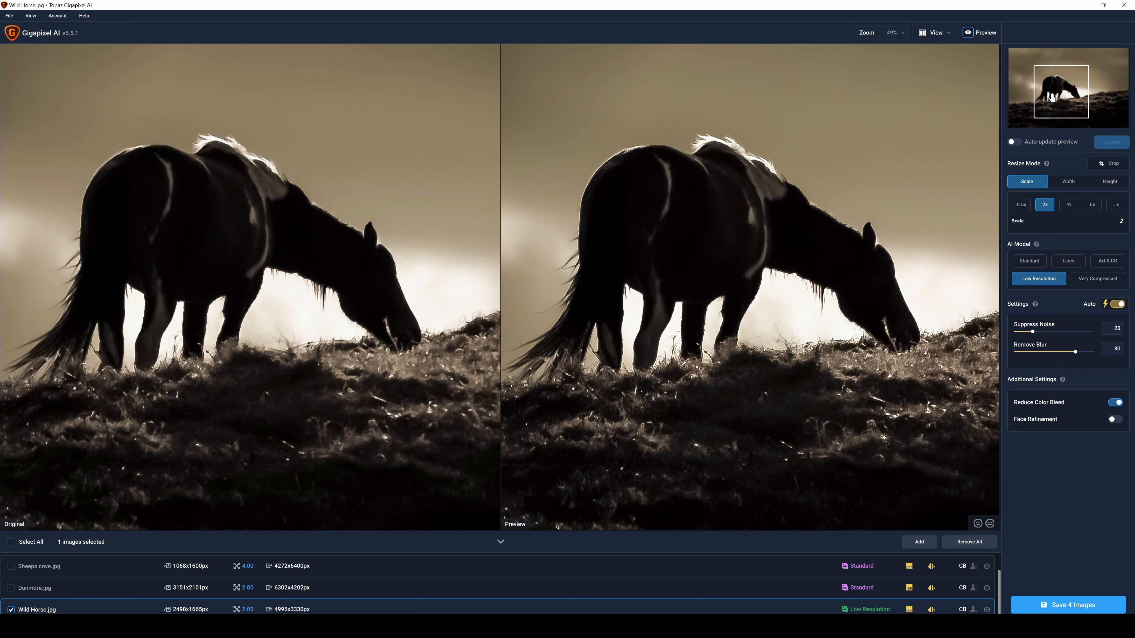
{"action": "scroll", "coordinate": [784, 265], "scroll_direction": "down", "scroll_amount": 4}
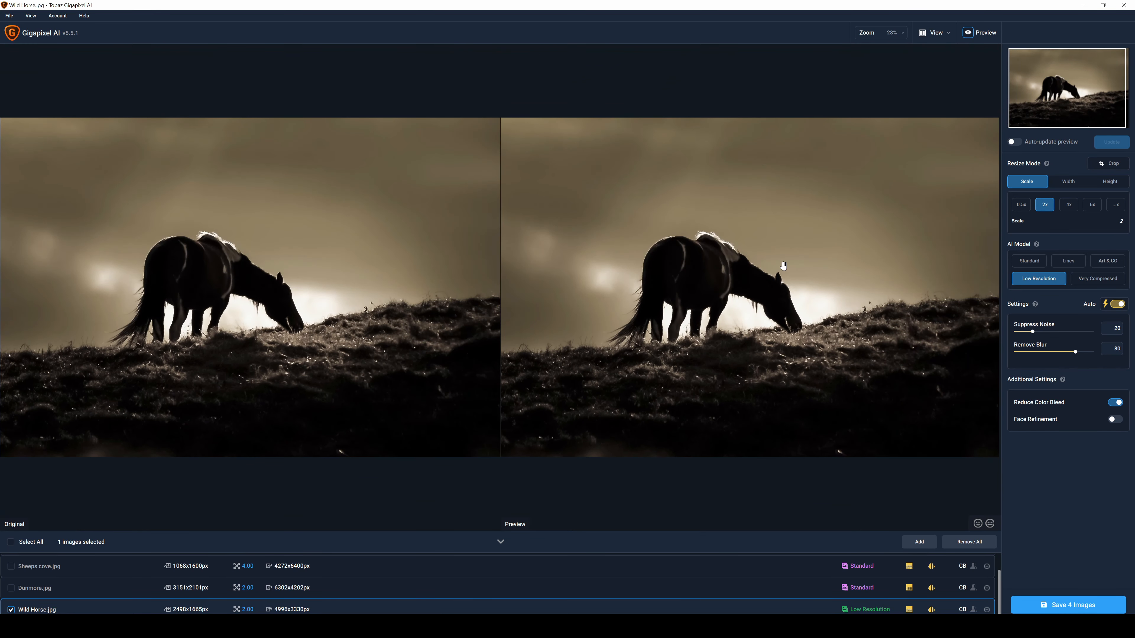
{"action": "left_click", "coordinate": [1124, 142]}
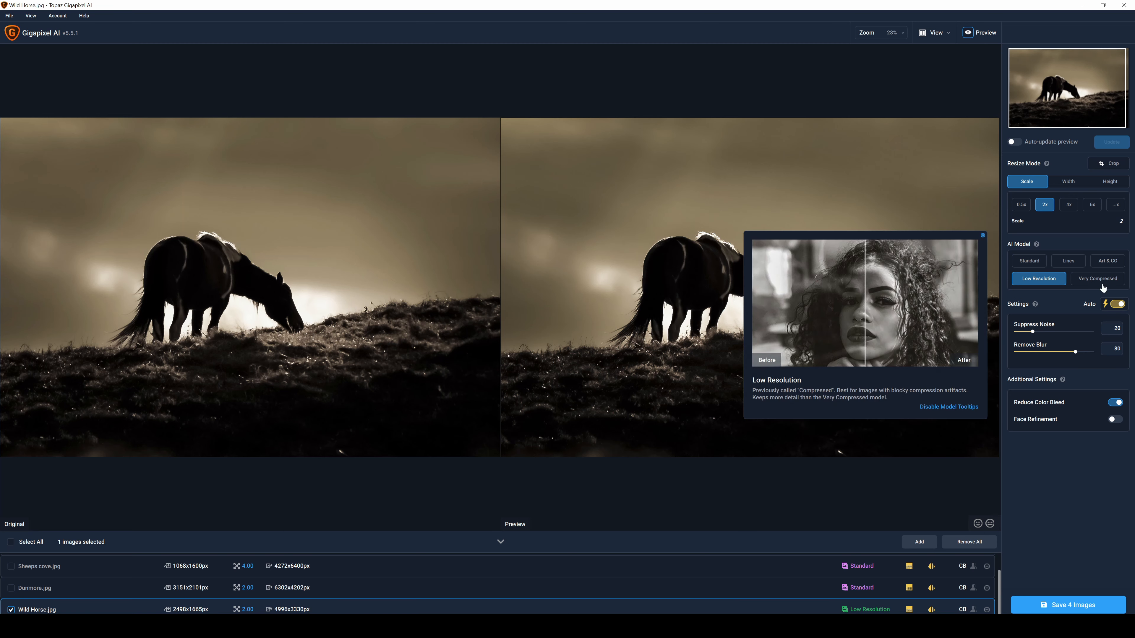
Turn off the automatic settings for Wild Horse.jpg, apply the Very Compressed AI model and refresh the preview
{"action": "left_click", "coordinate": [1121, 307]}
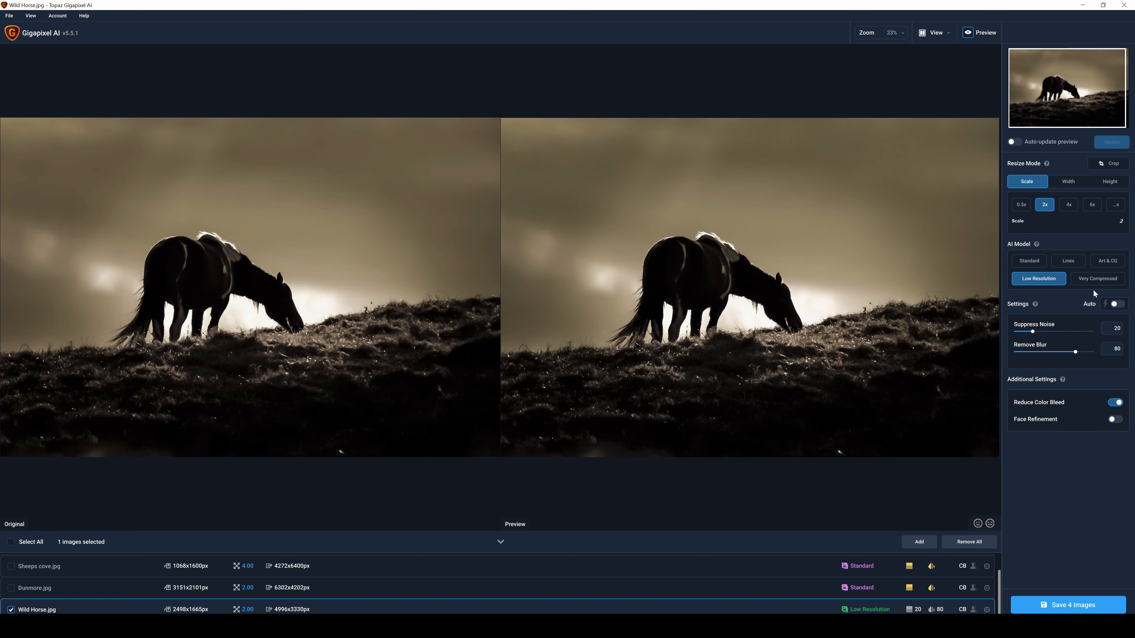
{"action": "left_click", "coordinate": [1098, 279]}
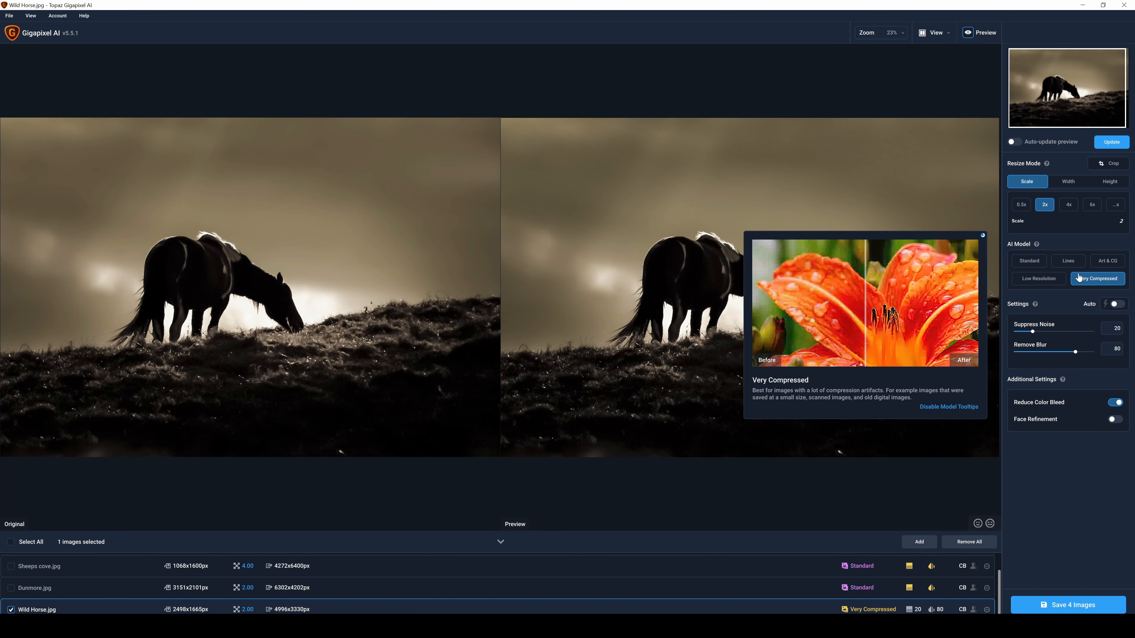
{"action": "left_click", "coordinate": [1119, 148]}
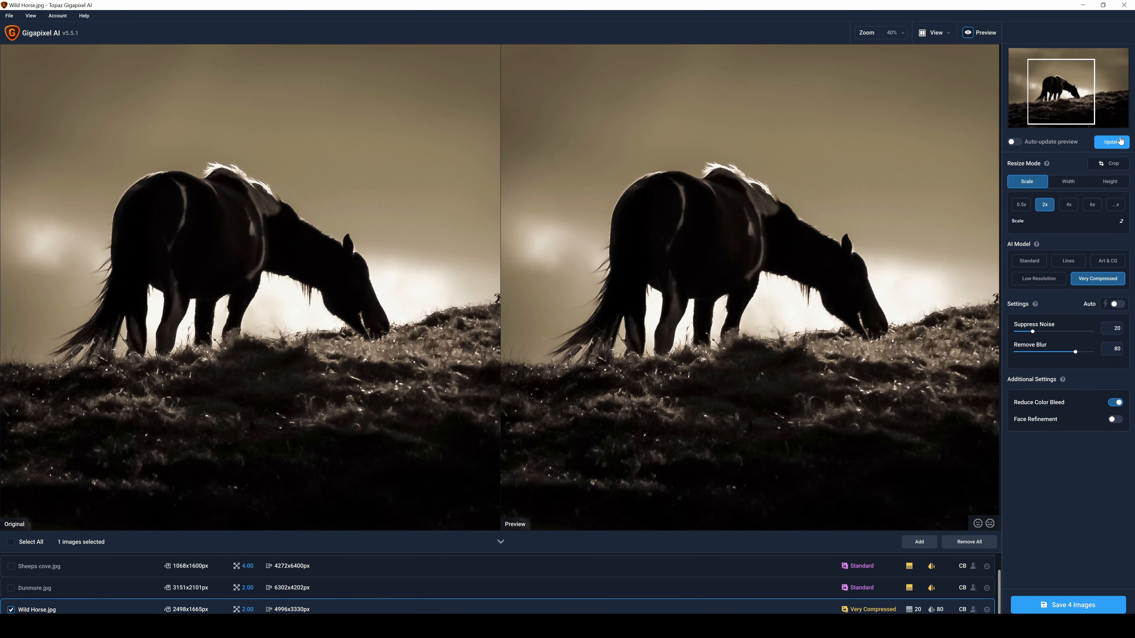
{"action": "left_click", "coordinate": [1119, 141]}
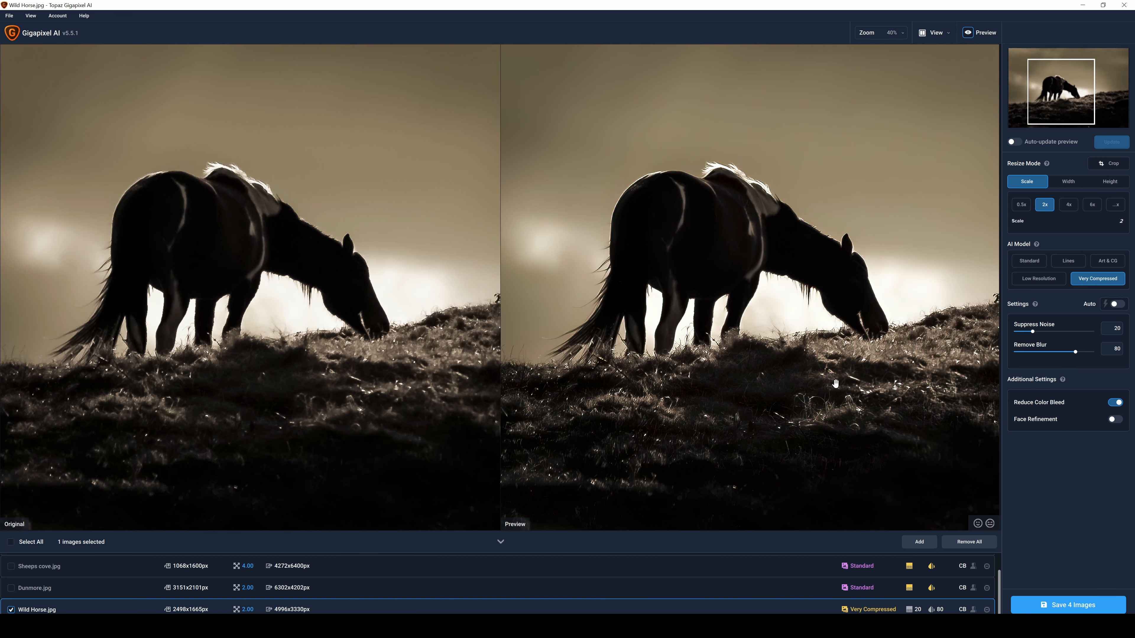
Refresh the full-image preview of Wild Horse.jpg and compare the horse and grass with the original up close
{"action": "scroll", "coordinate": [879, 374], "scroll_direction": "down", "scroll_amount": 5}
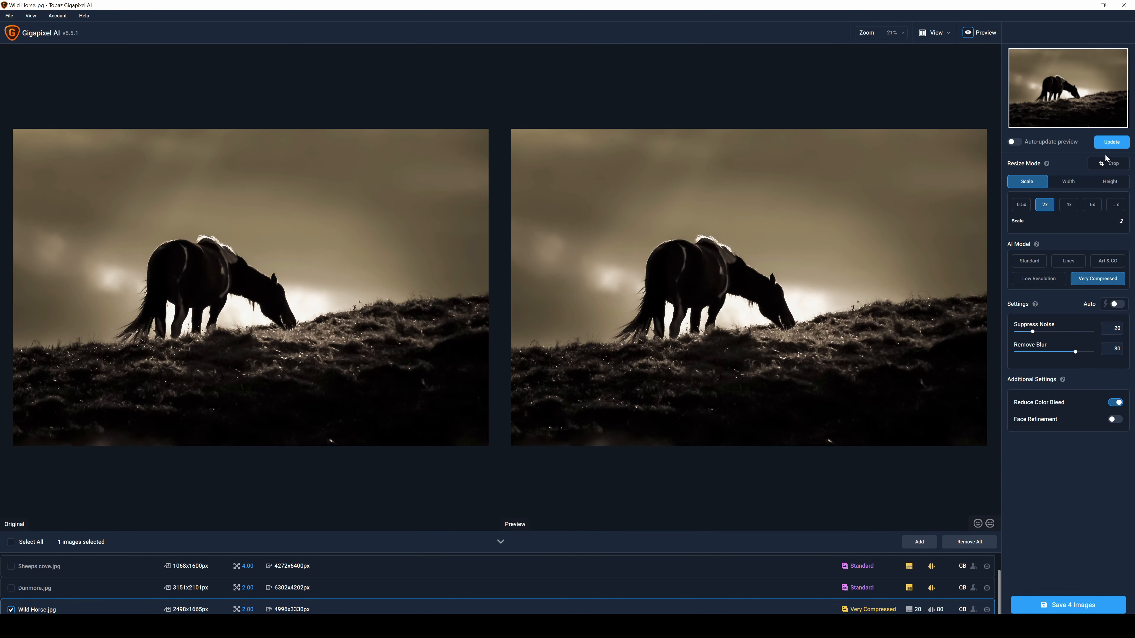
{"action": "left_click", "coordinate": [1112, 142]}
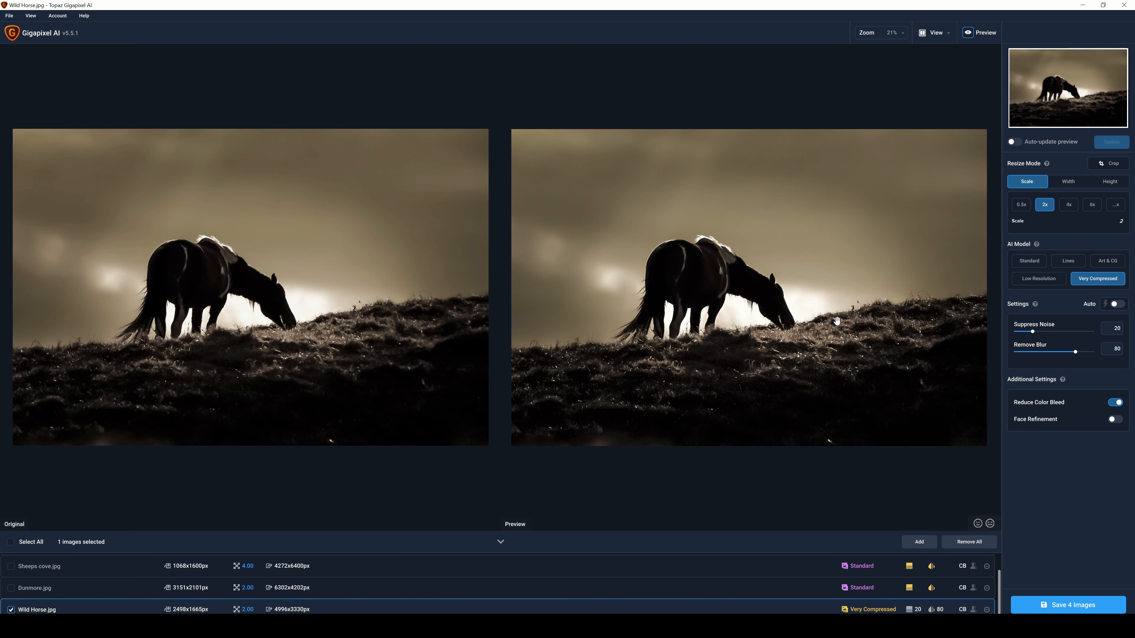
{"action": "scroll", "coordinate": [833, 318], "scroll_direction": "up", "scroll_amount": 2}
{"action": "scroll", "coordinate": [834, 318], "scroll_direction": "up", "scroll_amount": 1}
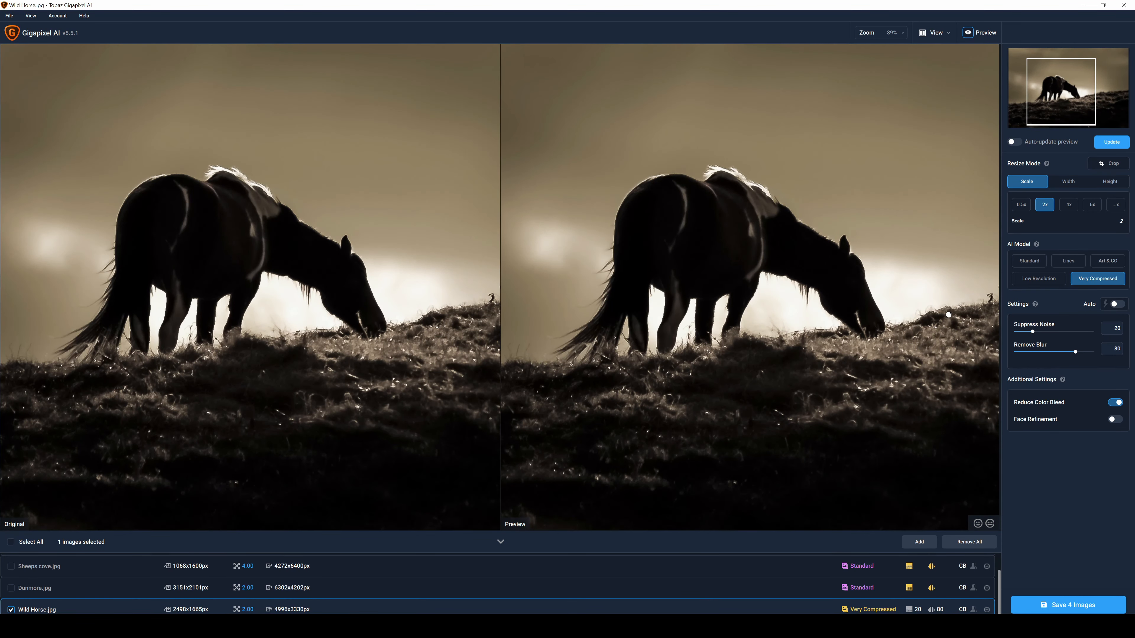
Refresh the preview of Wild Horse.jpg around the horse's head and the hillside in front of it
{"action": "left_click_drag", "start_coordinate": [945, 316], "coordinate": [810, 316]}
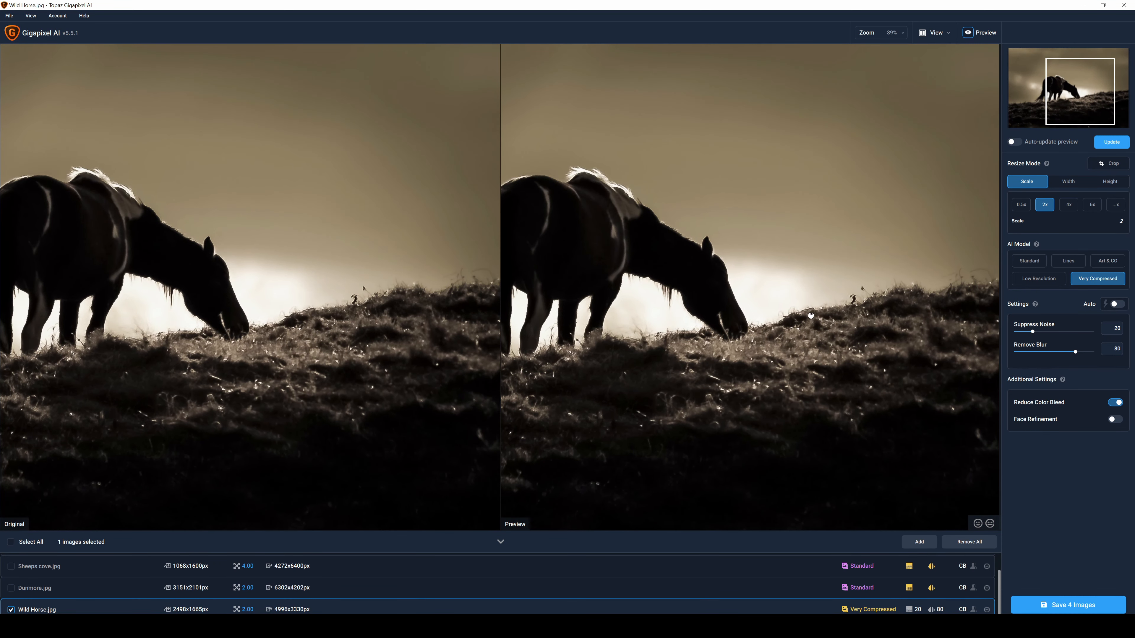
{"action": "left_click", "coordinate": [1115, 146]}
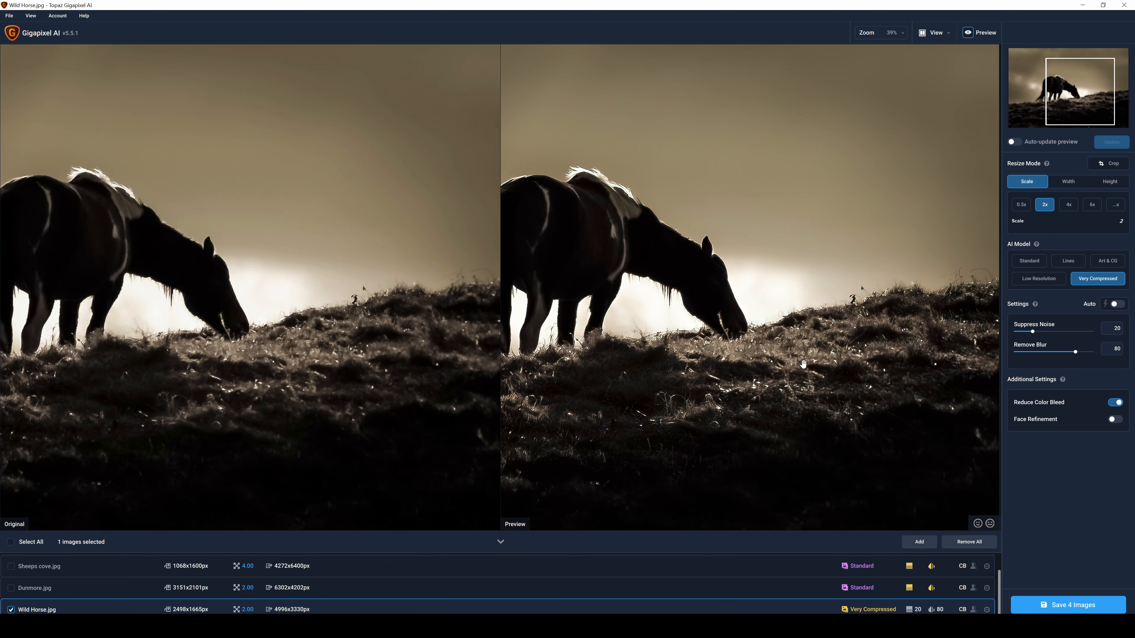
{"action": "scroll", "coordinate": [803, 365], "scroll_direction": "down", "scroll_amount": 1}
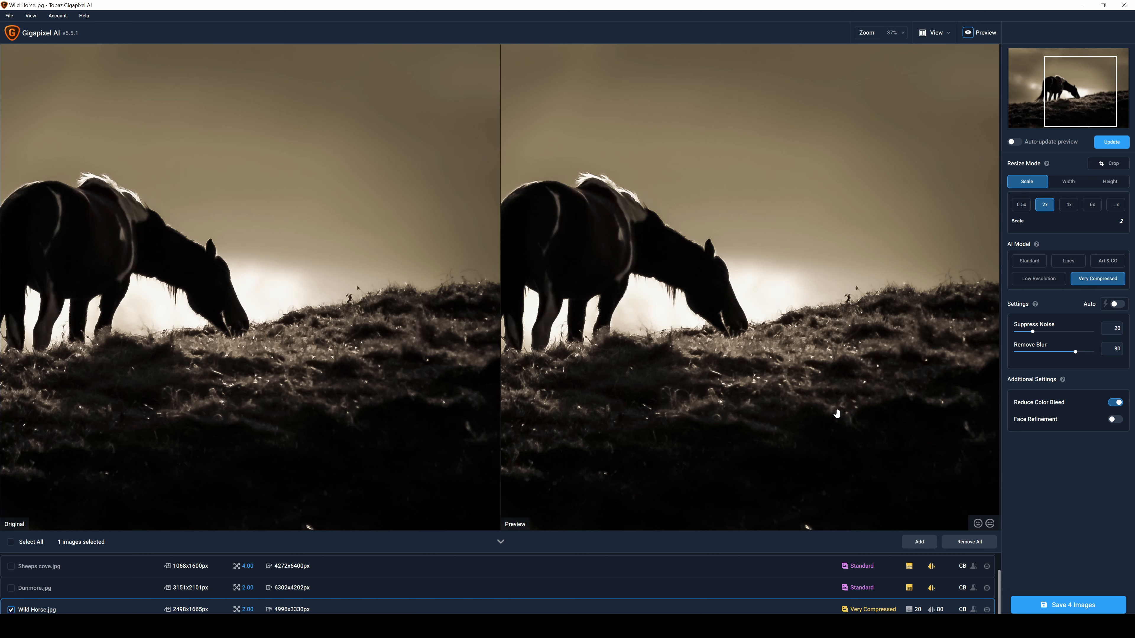
{"action": "scroll", "coordinate": [837, 413], "scroll_direction": "up", "scroll_amount": 1}
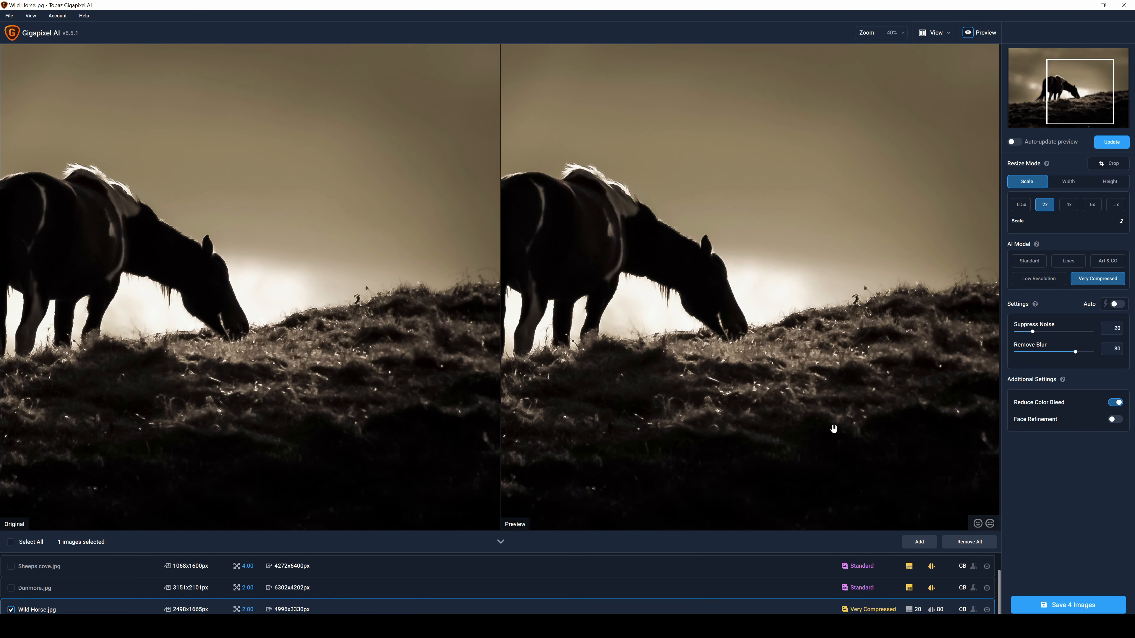
{"action": "left_click", "coordinate": [1106, 141]}
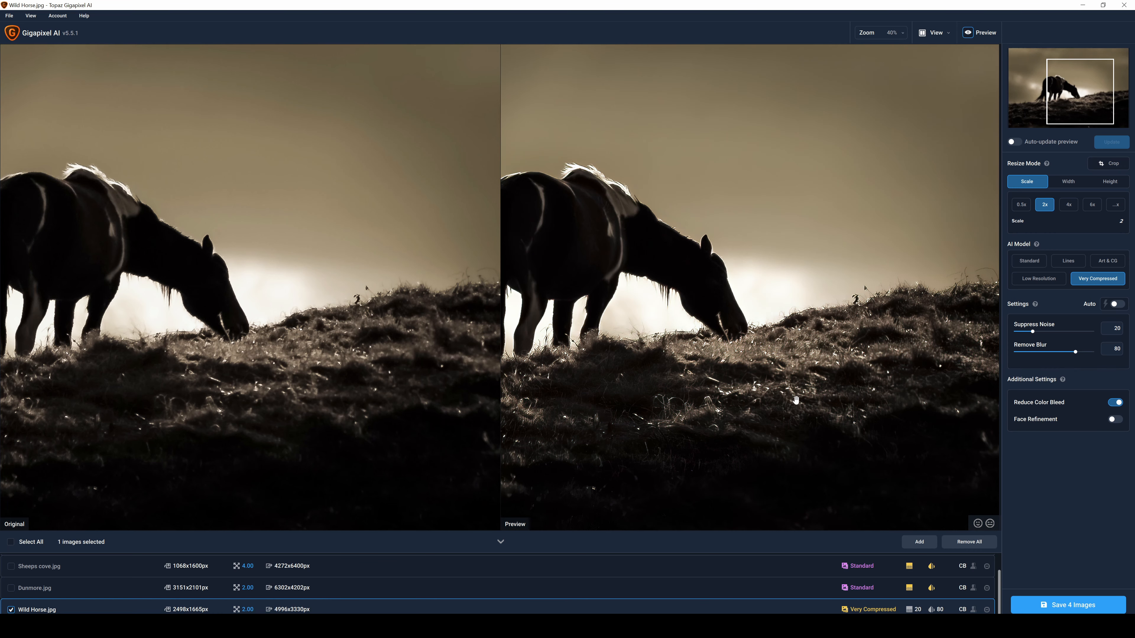
Refresh a close-up preview of the grass below the horse's muzzle to compare it with the original
{"action": "scroll", "coordinate": [796, 401], "scroll_direction": "up", "scroll_amount": 2}
{"action": "left_click_drag", "start_coordinate": [812, 470], "coordinate": [783, 344]}
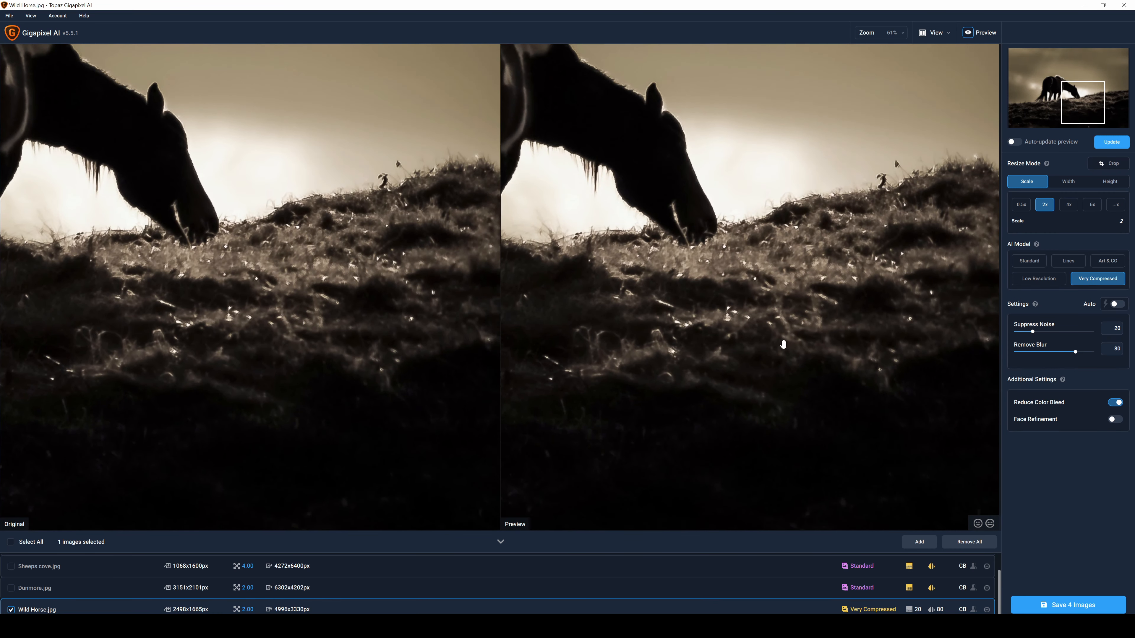
{"action": "scroll", "coordinate": [783, 344], "scroll_direction": "up", "scroll_amount": 4}
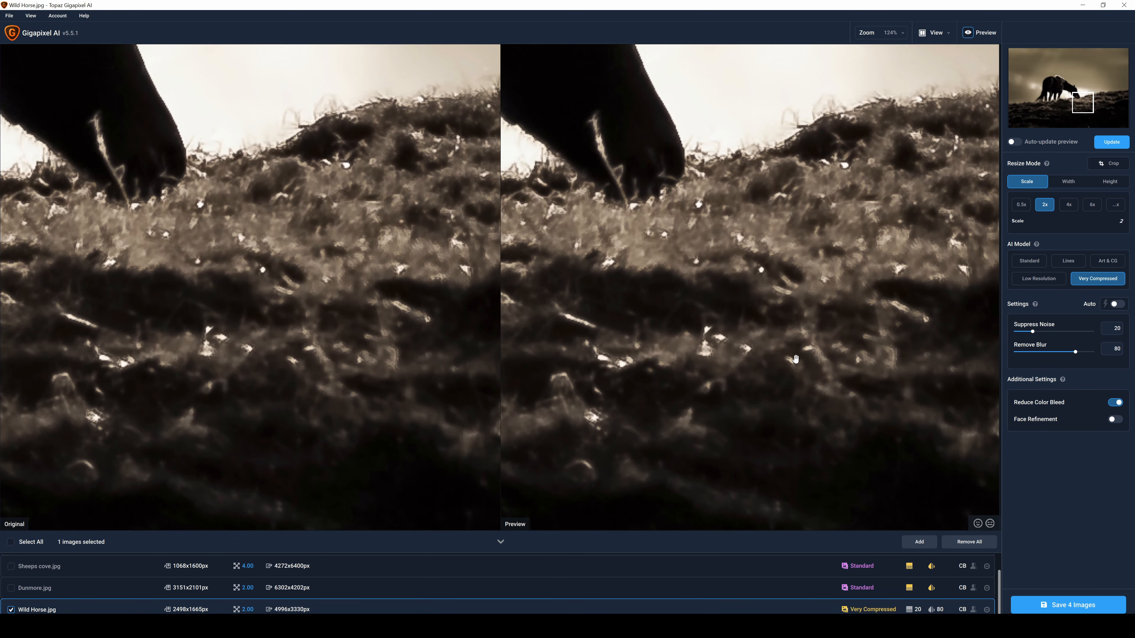
{"action": "scroll", "coordinate": [795, 359], "scroll_direction": "up", "scroll_amount": 1}
{"action": "left_click_drag", "start_coordinate": [807, 389], "coordinate": [777, 319]}
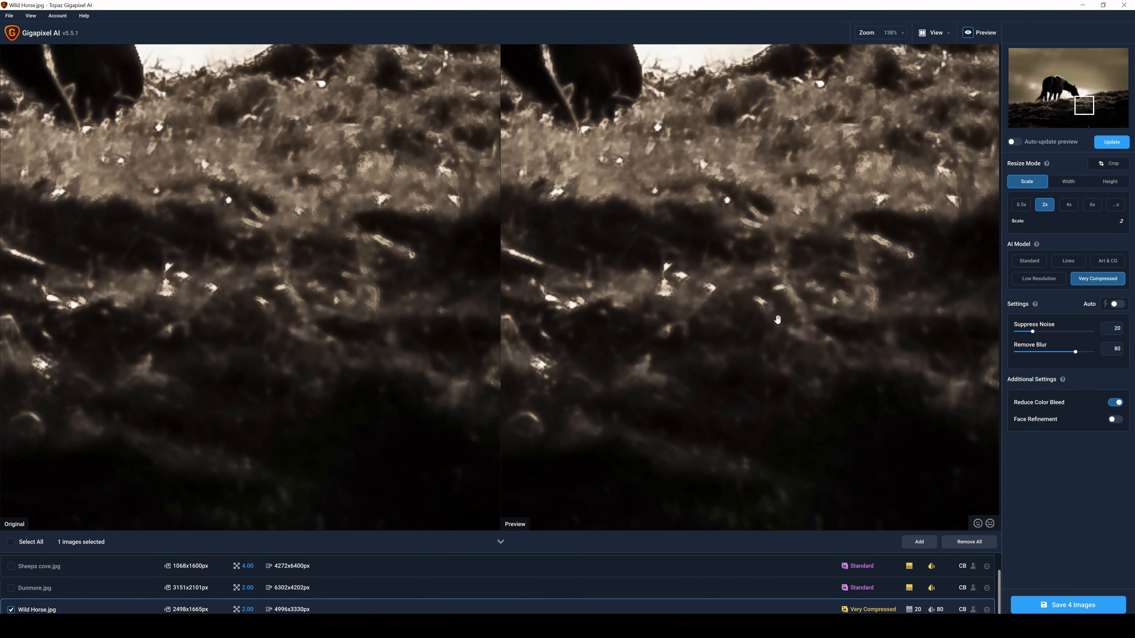
{"action": "scroll", "coordinate": [777, 319], "scroll_direction": "down", "scroll_amount": 3}
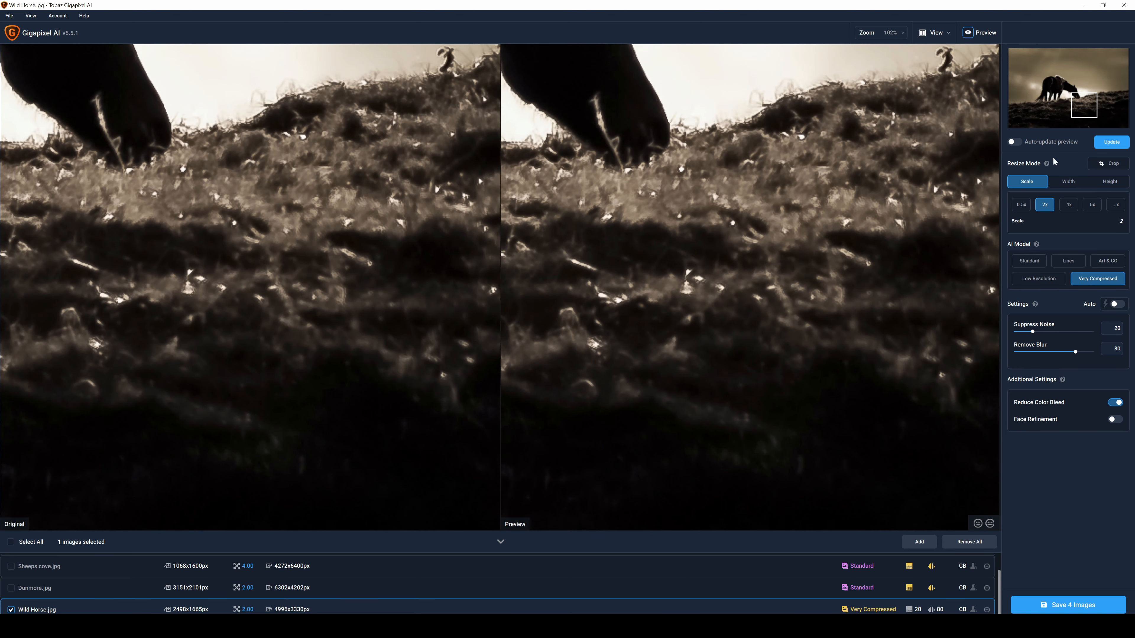
{"action": "left_click", "coordinate": [1112, 142]}
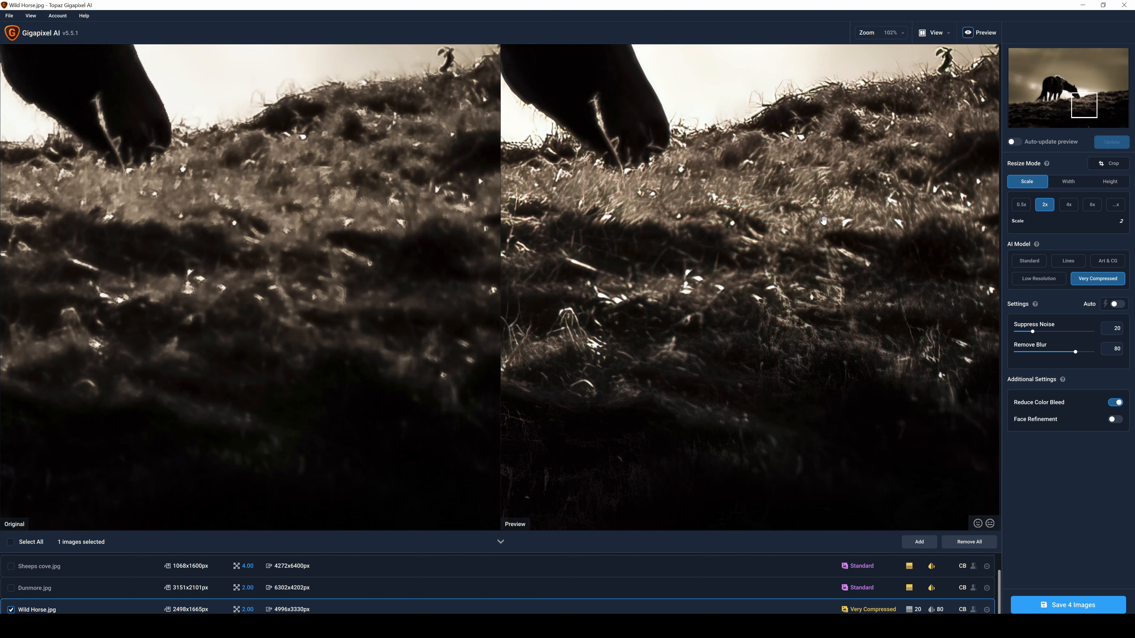
Return to the full view of Wild Horse.jpg and refresh its preview
{"action": "scroll", "coordinate": [823, 219], "scroll_direction": "down", "scroll_amount": 2}
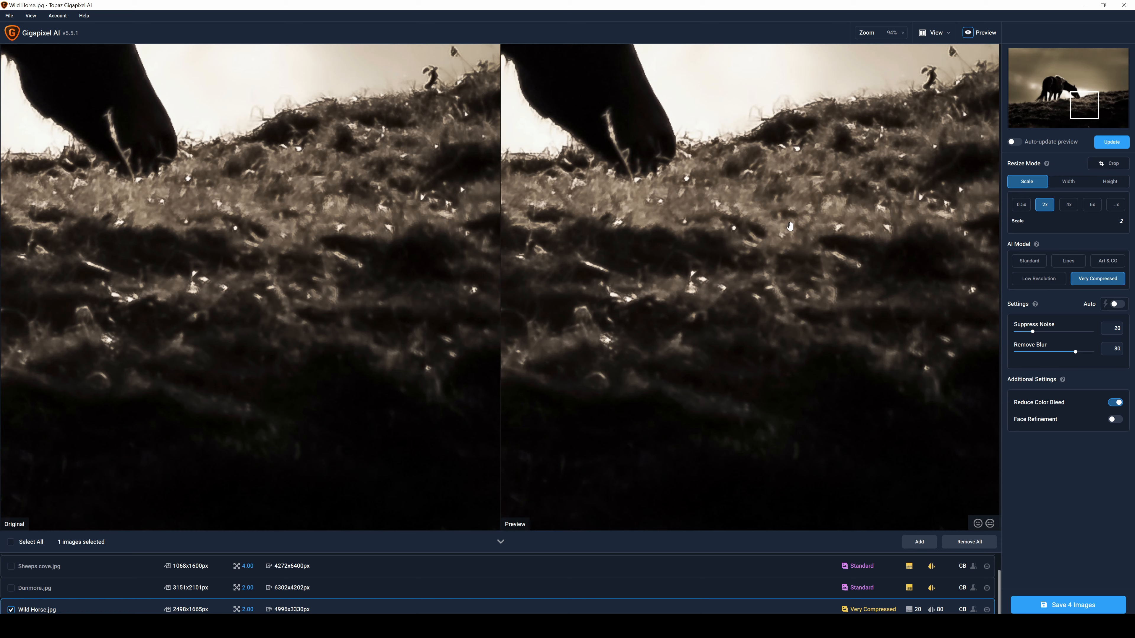
{"action": "scroll", "coordinate": [790, 227], "scroll_direction": "down", "scroll_amount": 2}
{"action": "scroll", "coordinate": [790, 226], "scroll_direction": "down", "scroll_amount": 2}
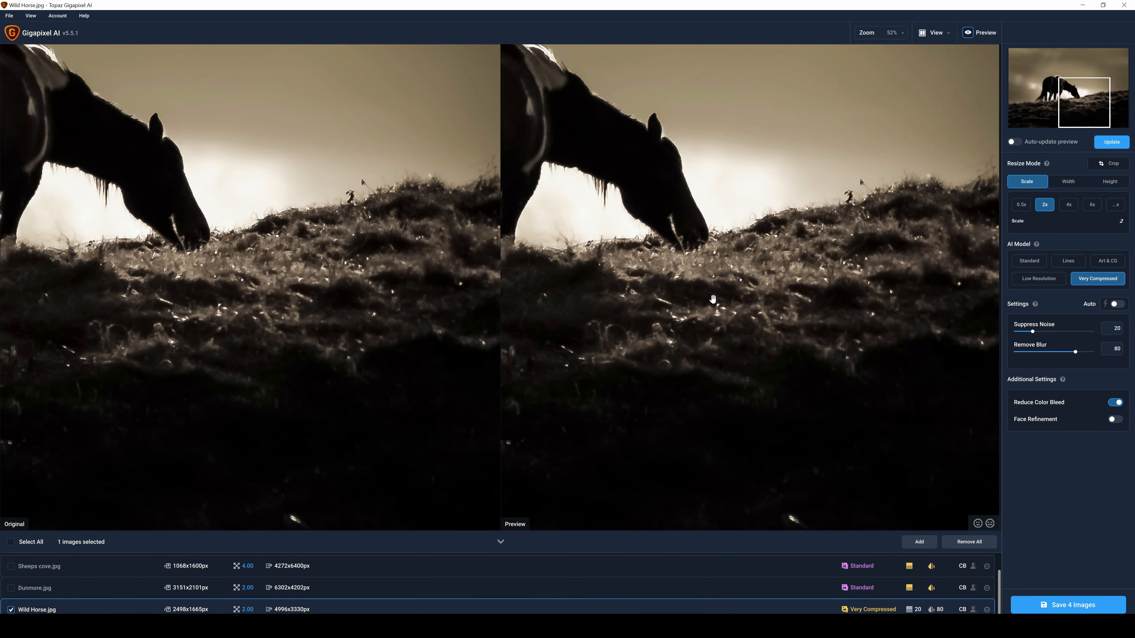
{"action": "scroll", "coordinate": [721, 295], "scroll_direction": "down", "scroll_amount": 2}
{"action": "scroll", "coordinate": [724, 298], "scroll_direction": "down", "scroll_amount": 1}
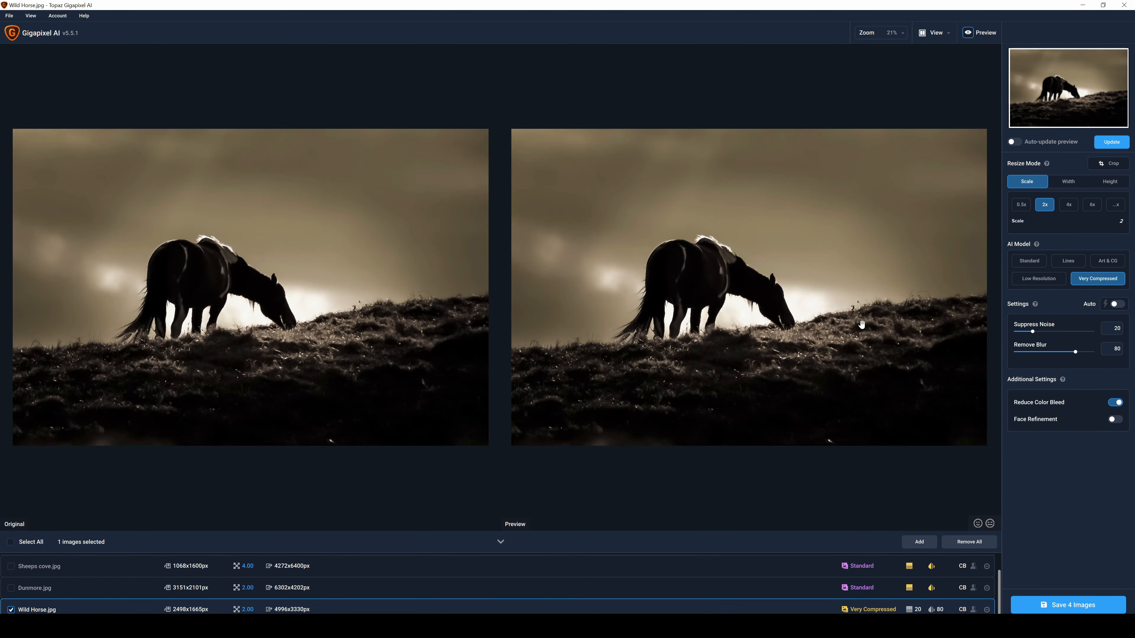
{"action": "left_click", "coordinate": [1109, 146]}
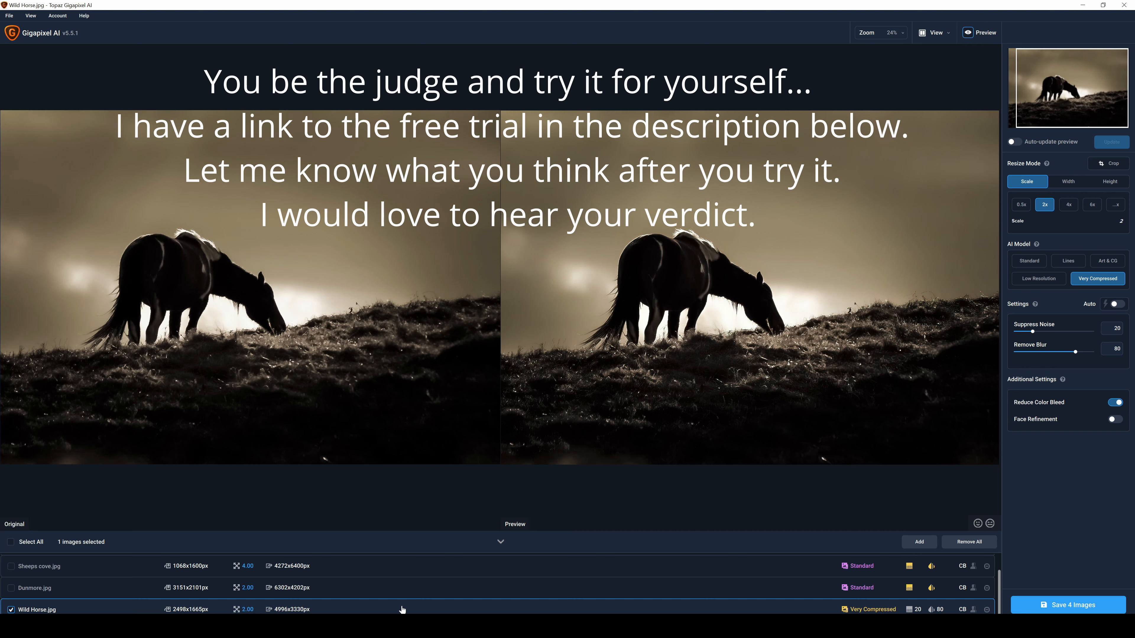
Select Sheeps cove.jpg and refresh the preview around the grass-topped rock to compare it with the original
{"action": "scroll", "coordinate": [448, 598], "scroll_direction": "up", "scroll_amount": 1}
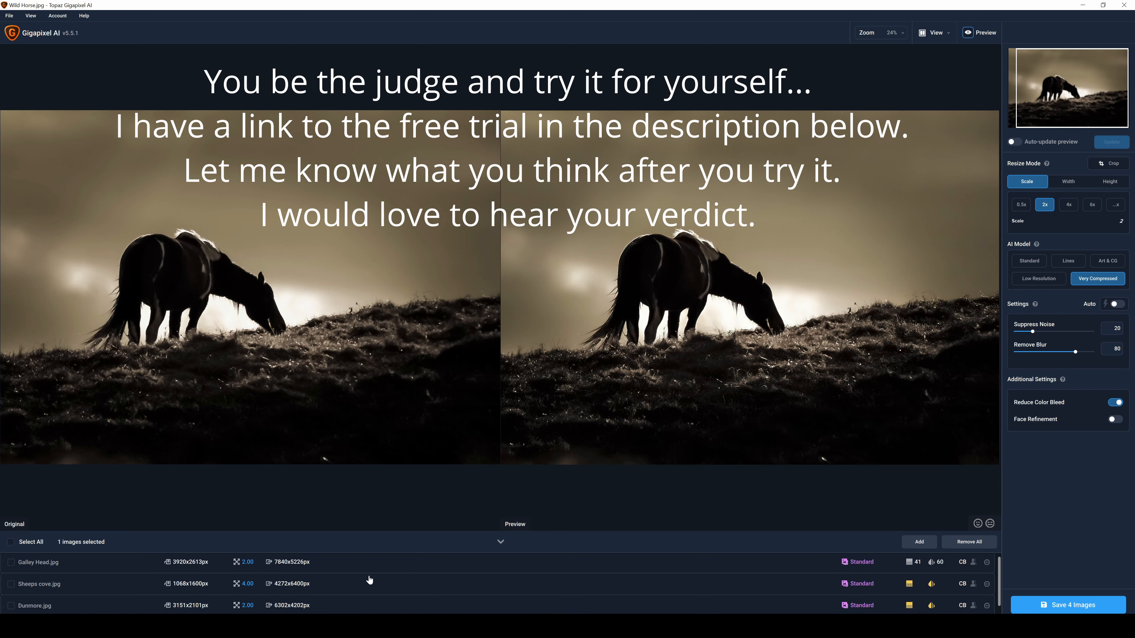
{"action": "scroll", "coordinate": [348, 568], "scroll_direction": "down", "scroll_amount": 1}
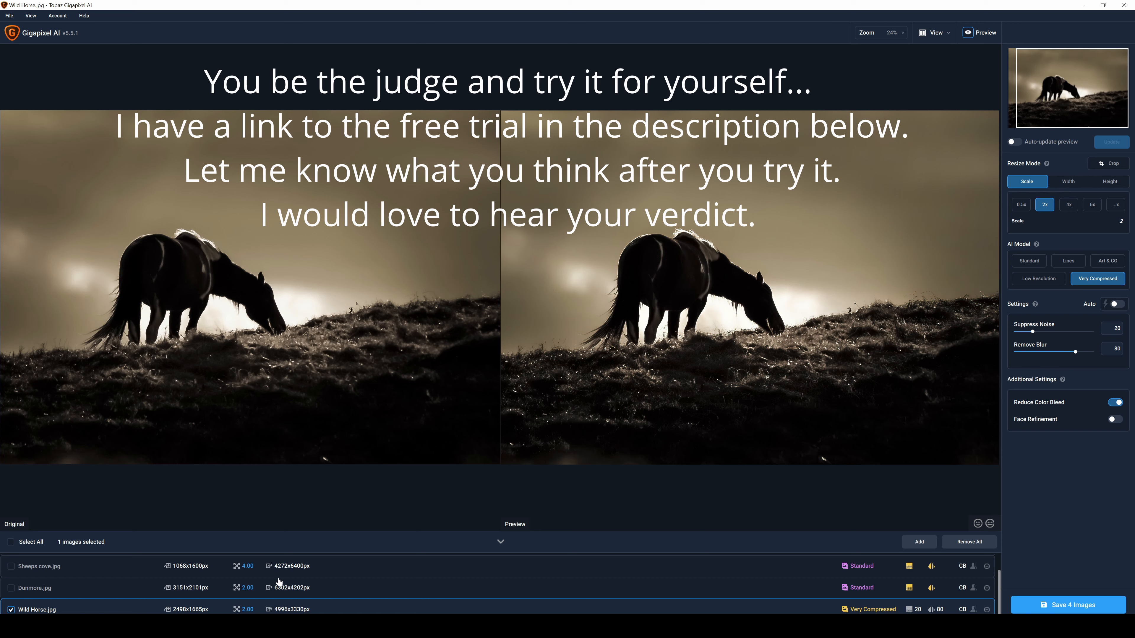
{"action": "scroll", "coordinate": [139, 583], "scroll_direction": "up", "scroll_amount": 1}
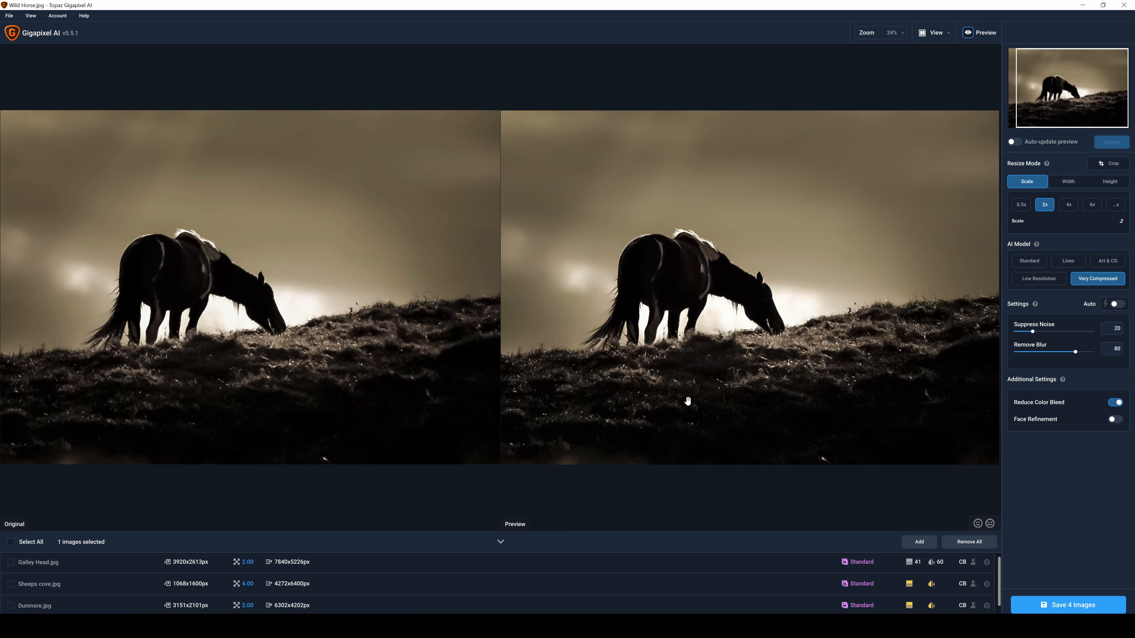
{"action": "left_click", "coordinate": [36, 585]}
{"action": "left_click_drag", "start_coordinate": [696, 273], "coordinate": [468, 509]}
{"action": "left_click_drag", "start_coordinate": [760, 263], "coordinate": [669, 340]}
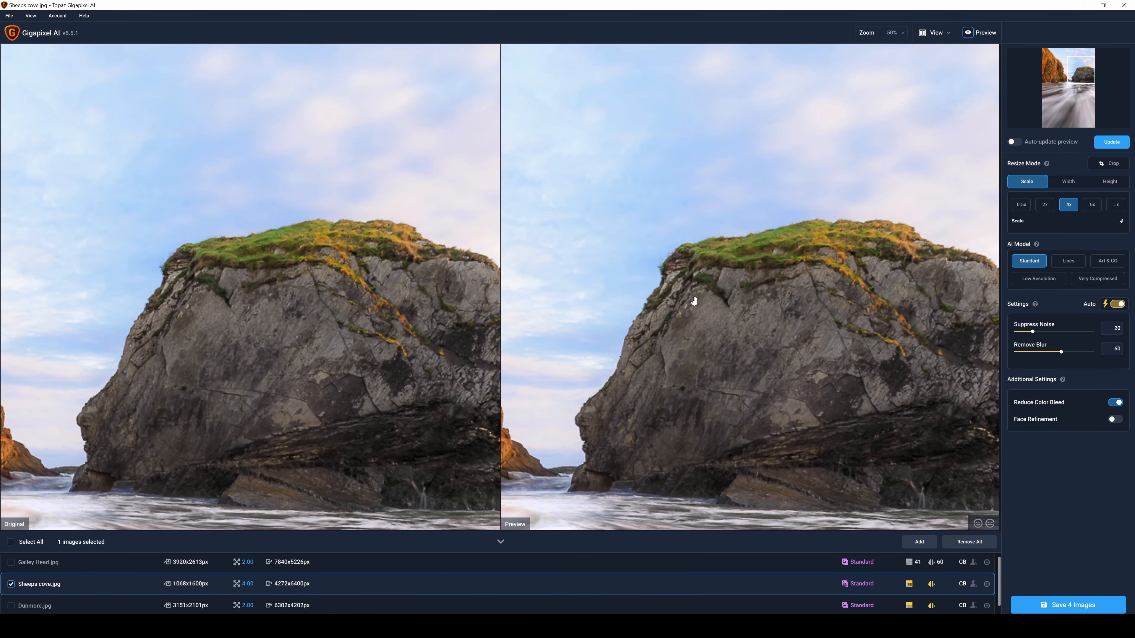
{"action": "left_click", "coordinate": [1111, 143]}
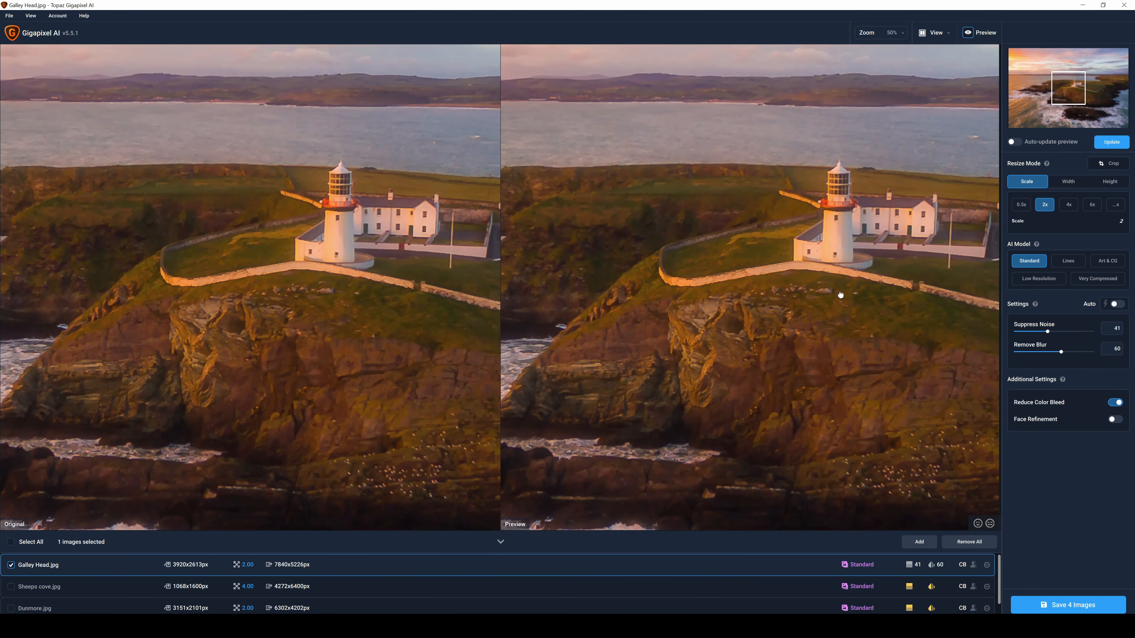
{"action": "left_click_drag", "start_coordinate": [841, 294], "coordinate": [736, 295]}
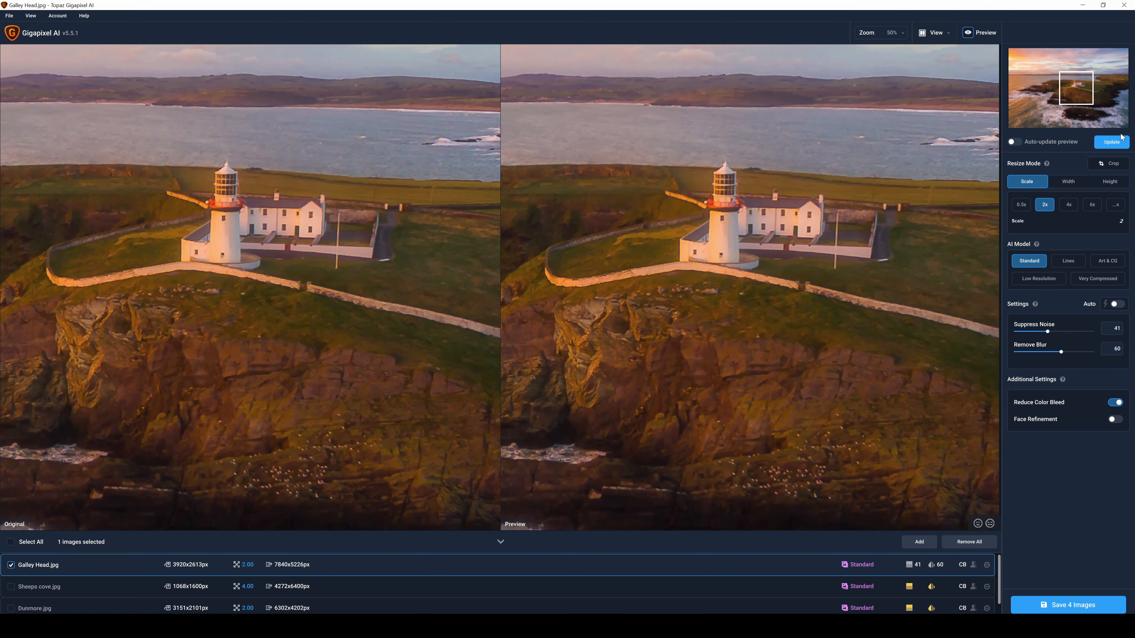
Refresh the lighthouse preview of Galley Head.jpg, apply the Very Compressed AI model and refresh it again
{"action": "left_click", "coordinate": [1117, 142]}
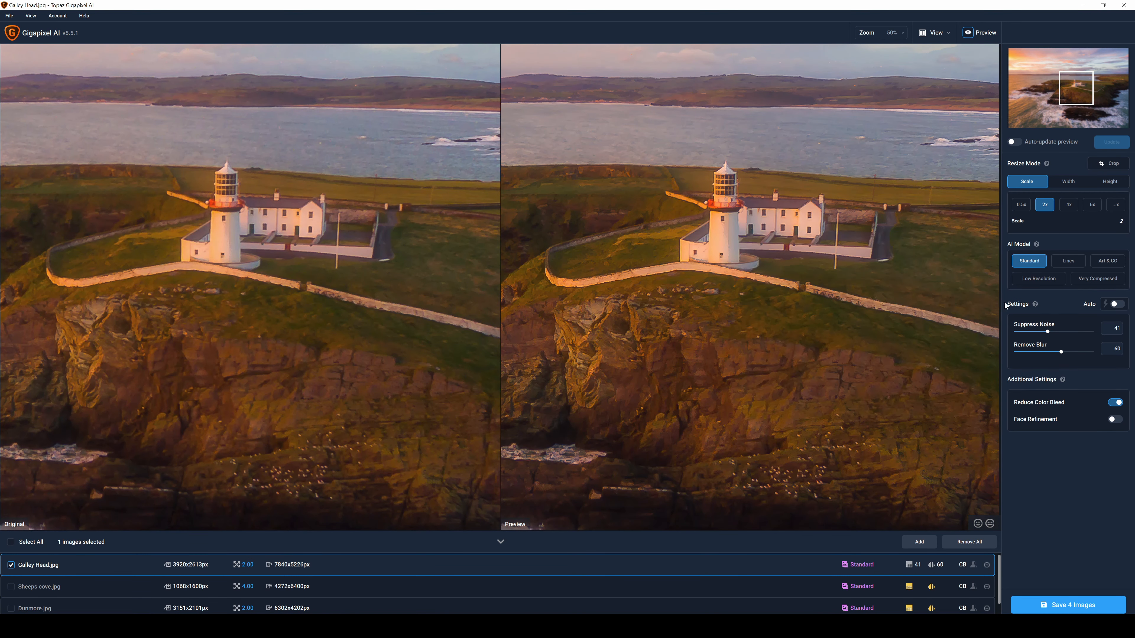
{"action": "left_click", "coordinate": [1107, 280]}
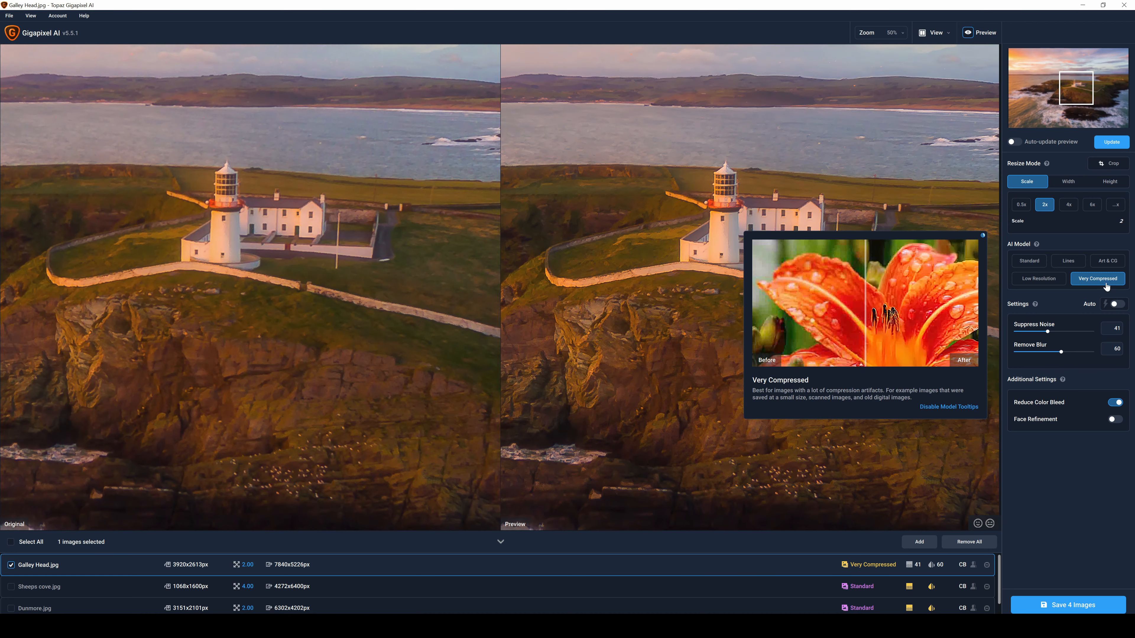
{"action": "left_click", "coordinate": [1117, 143]}
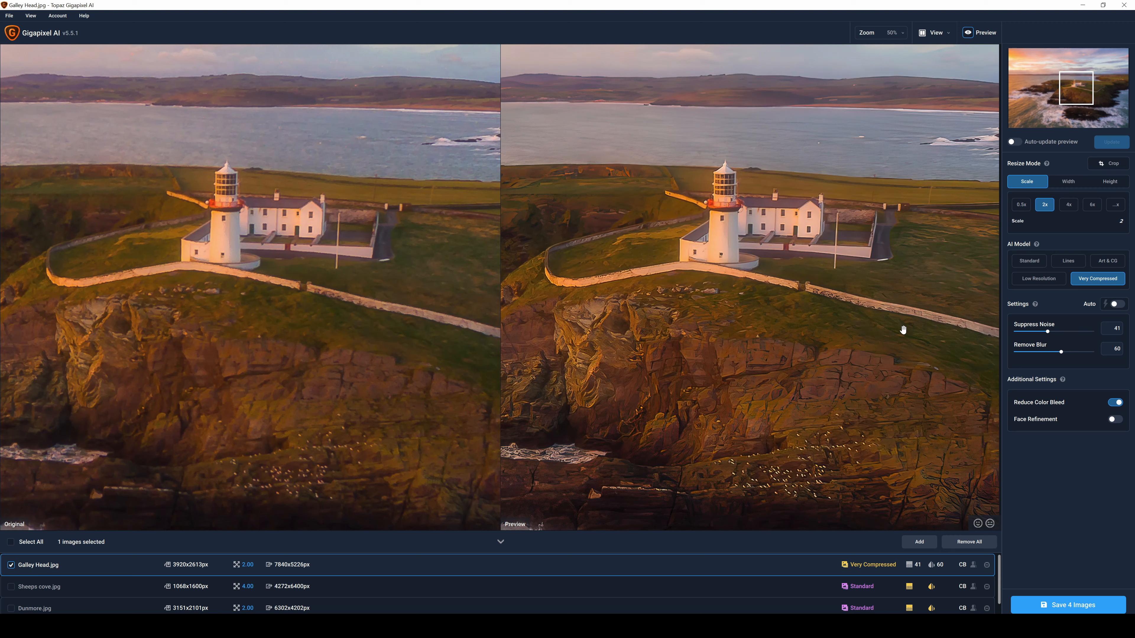
Lower Suppress Noise to 23 for Galley Head.jpg, try the Low Resolution AI model and refresh the preview
{"action": "mouse_move", "coordinate": [1077, 278]}
{"action": "left_click_drag", "start_coordinate": [1036, 331], "coordinate": [1035, 331]}
{"action": "left_click", "coordinate": [1114, 142]}
{"action": "left_click", "coordinate": [1038, 282]}
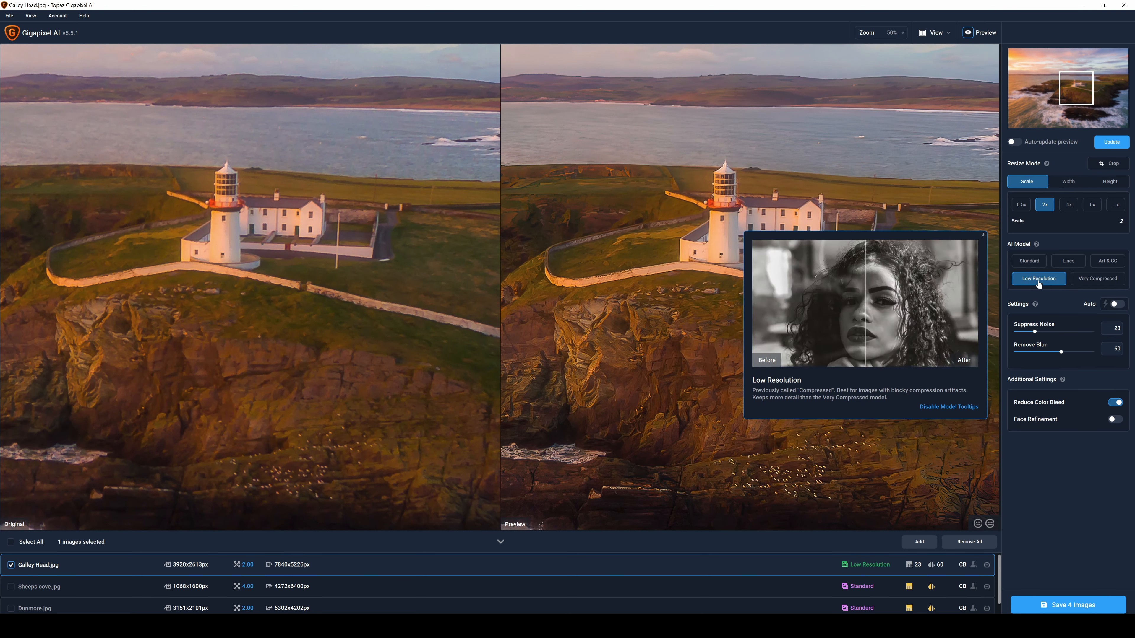
{"action": "left_click", "coordinate": [1112, 143]}
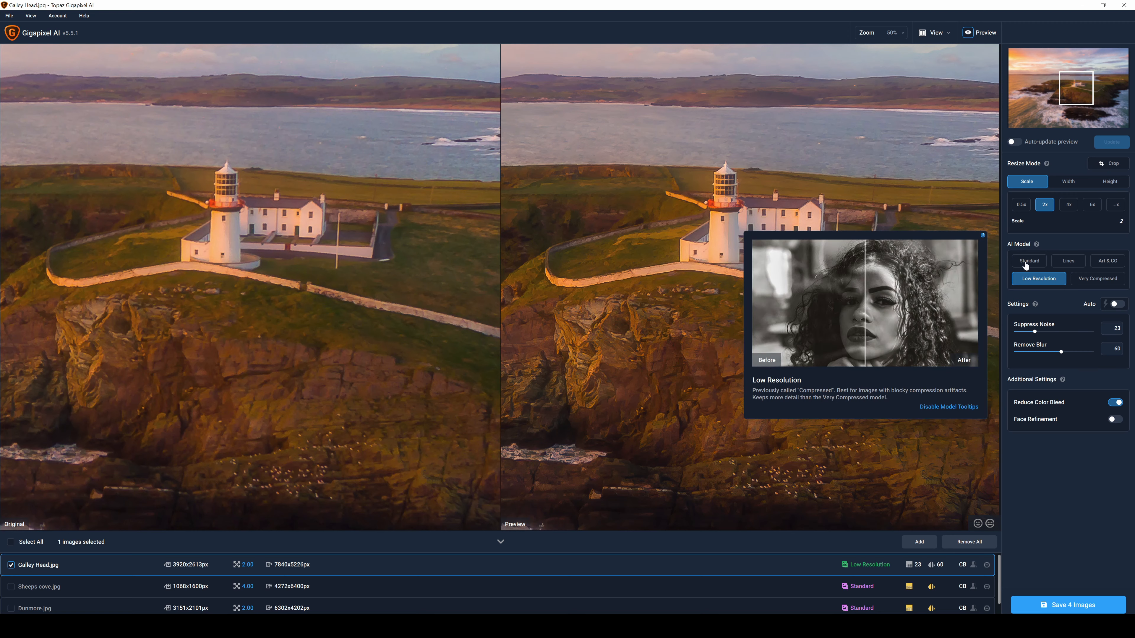
Switch Galley Head.jpg to the Very Compressed AI model, set Suppress Noise to 15 and refresh the preview
{"action": "left_click", "coordinate": [1092, 280]}
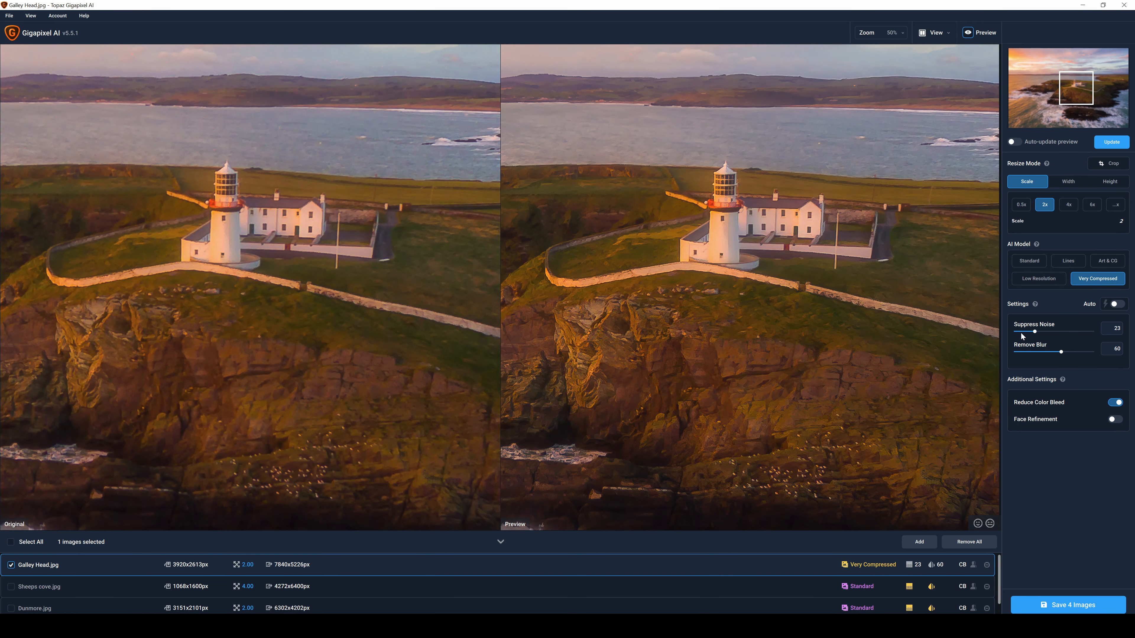
{"action": "left_click_drag", "start_coordinate": [1030, 332], "coordinate": [1028, 332]}
{"action": "left_click", "coordinate": [1112, 143]}
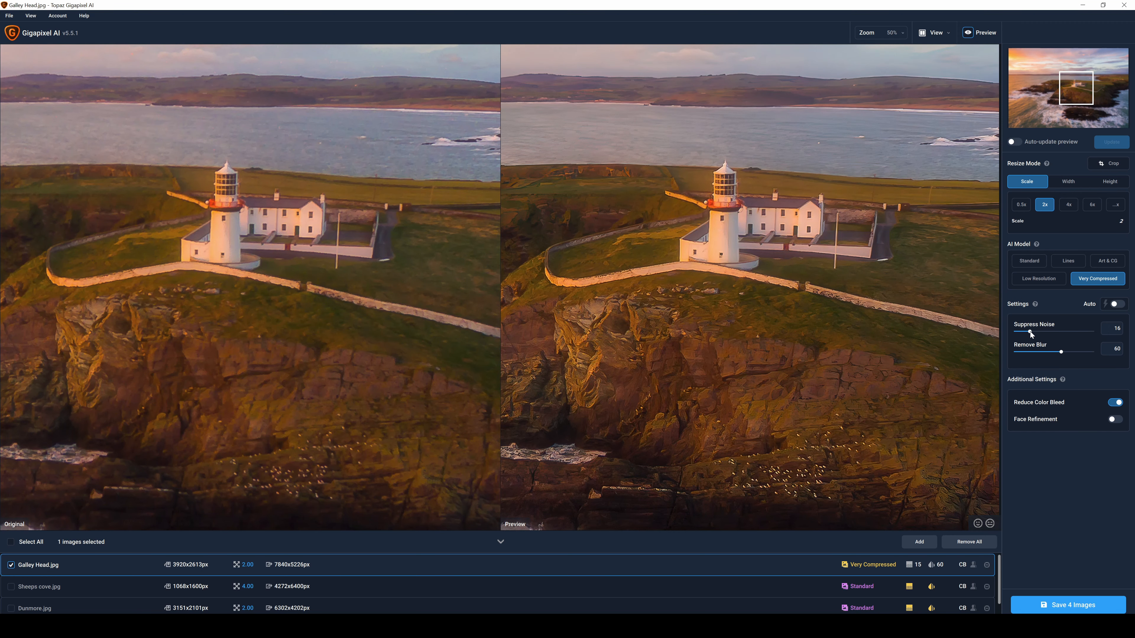
Try a stronger Suppress Noise setting for Galley Head.jpg, then a value of 6, refreshing the preview for each
{"action": "left_click_drag", "start_coordinate": [1030, 332], "coordinate": [1054, 332]}
{"action": "left_click", "coordinate": [1111, 143]}
{"action": "left_click", "coordinate": [1112, 148]}
{"action": "left_click_drag", "start_coordinate": [1023, 332], "coordinate": [1022, 332]}
{"action": "left_click", "coordinate": [1111, 142]}
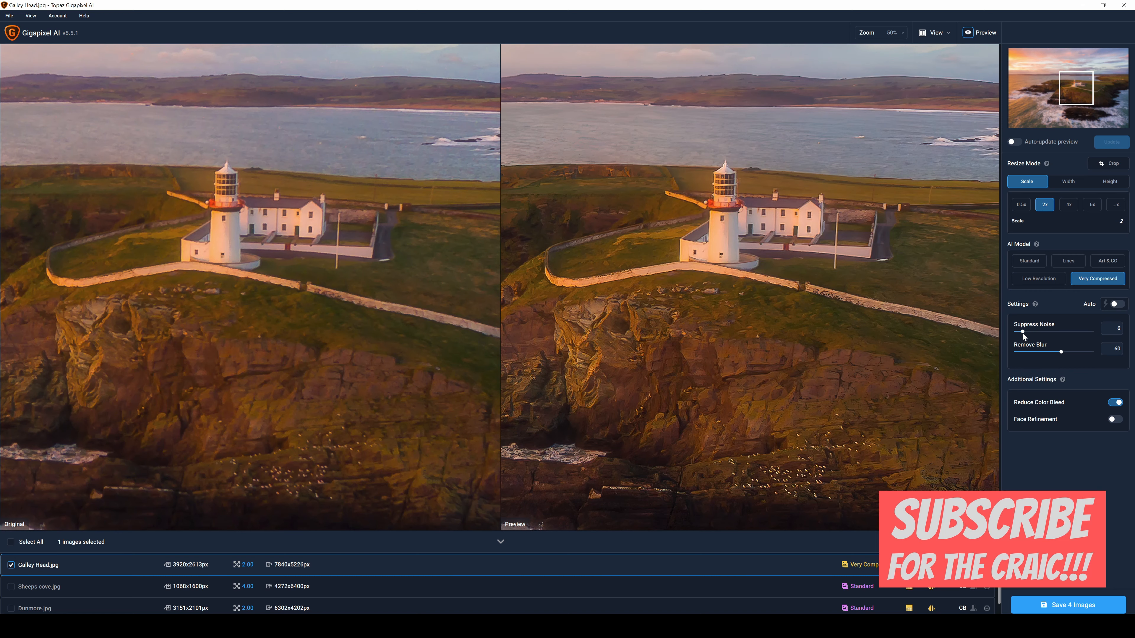
Set Suppress Noise to 12 for Galley Head.jpg and refresh the lighthouse preview
{"action": "left_click_drag", "start_coordinate": [1026, 333], "coordinate": [1027, 334]}
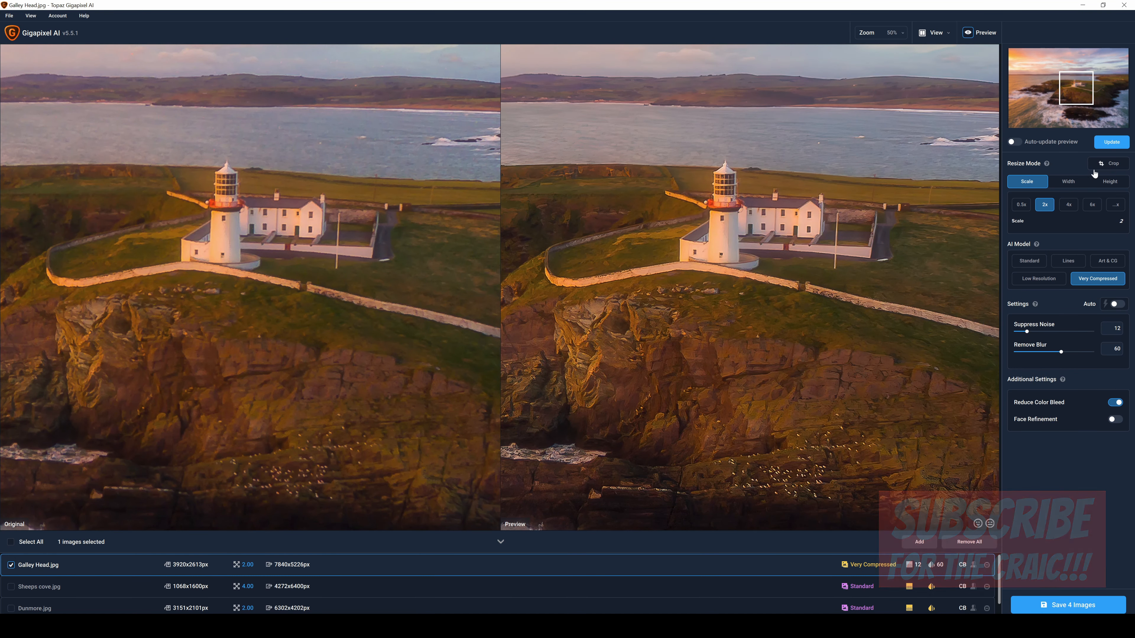
{"action": "left_click", "coordinate": [1112, 141]}
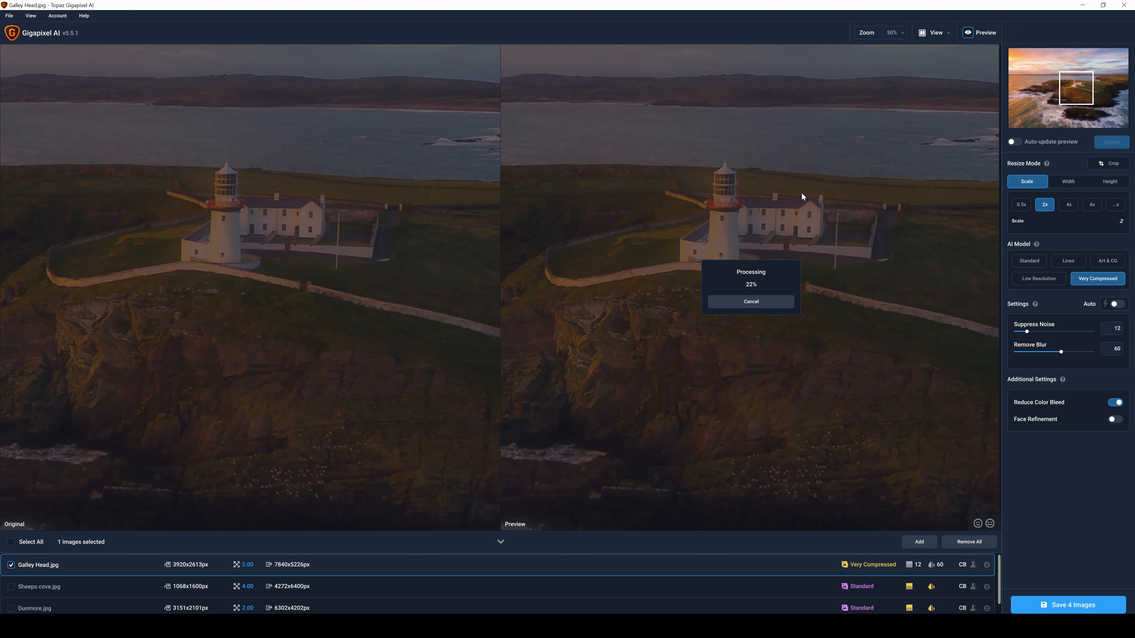